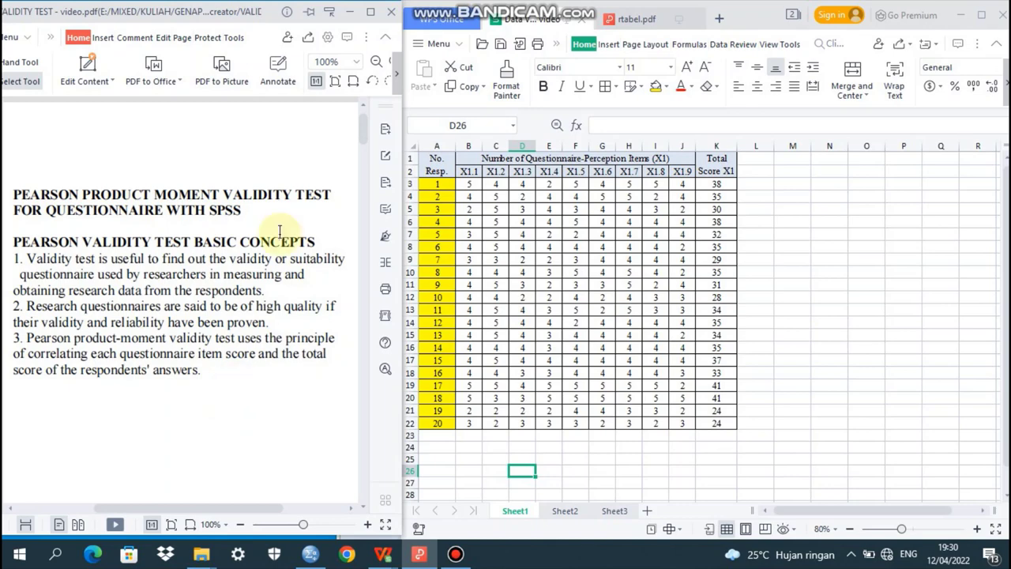
- Read through the validity test notes, from the basic concepts past the case example to the SPSS steps section
{"action": "left_click_drag", "start_coordinate": [361, 138], "coordinate": [360, 215]}
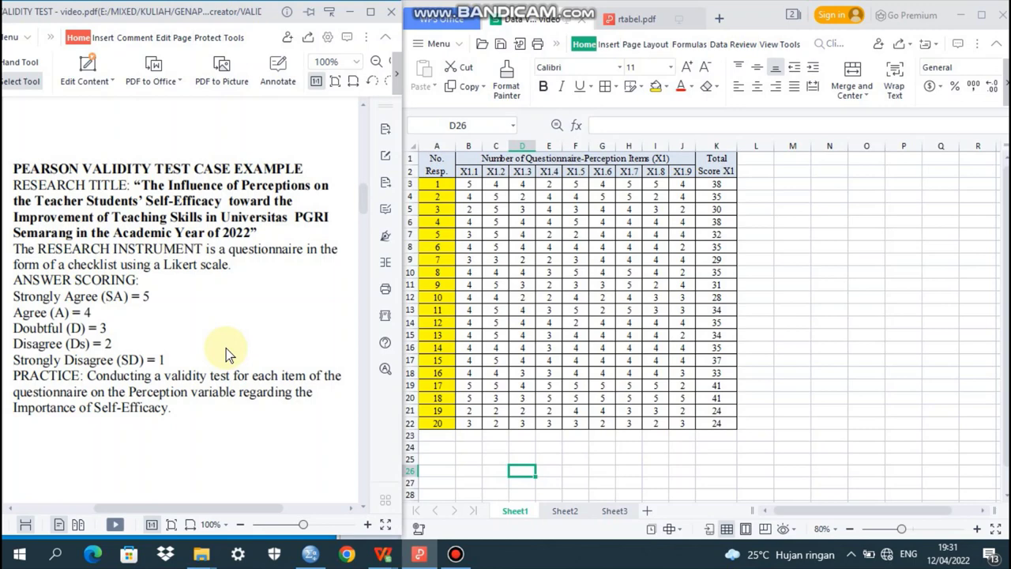
{"action": "left_click", "coordinate": [360, 205]}
{"action": "left_click_drag", "start_coordinate": [360, 229], "coordinate": [360, 263]}
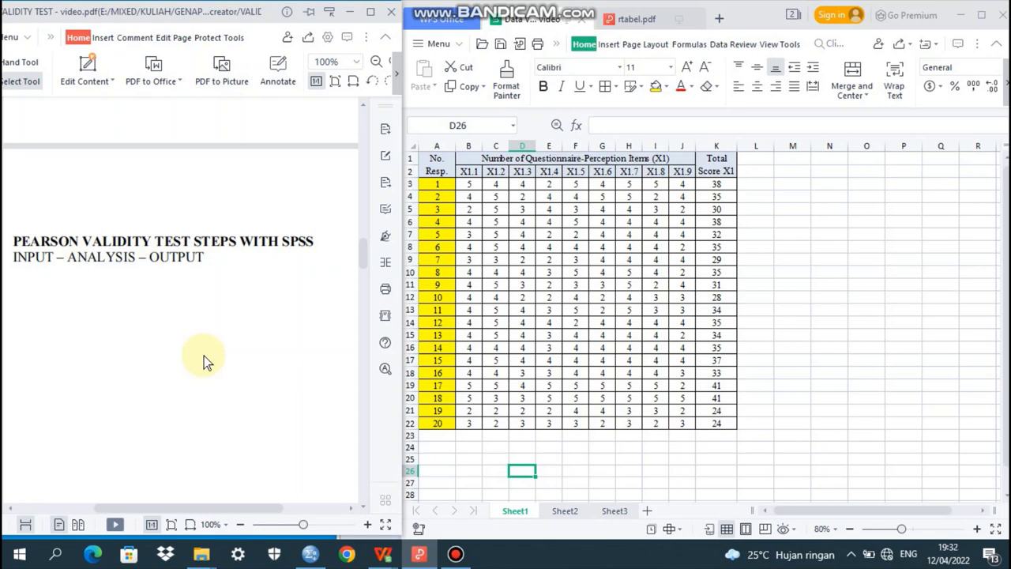
- Copy the item scores and total scores of all 20 respondents, B3:K22, from Sheet1 of the questionnaire workbook
{"action": "left_click", "coordinate": [825, 309]}
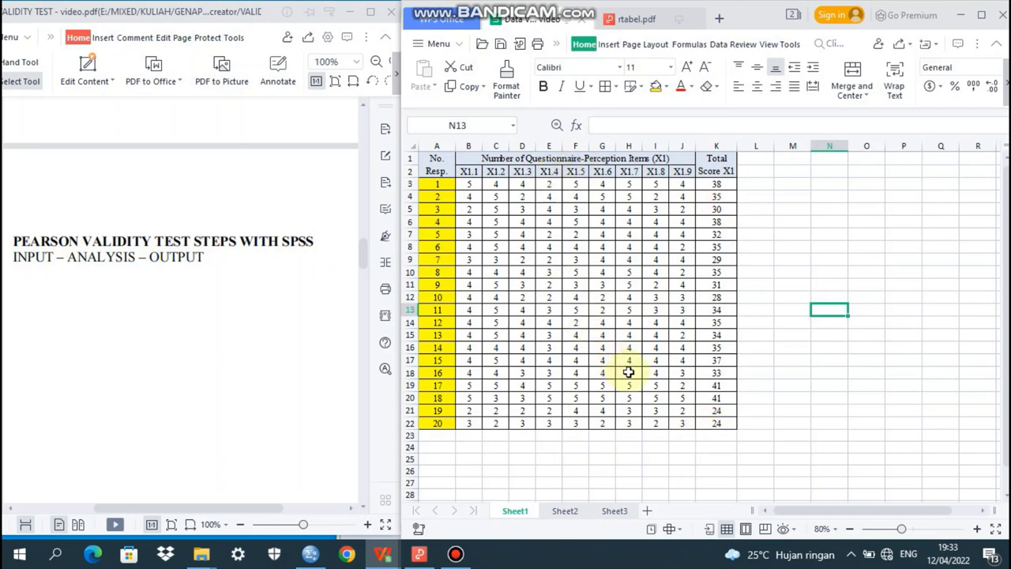
{"action": "left_click_drag", "start_coordinate": [470, 186], "coordinate": [719, 419]}
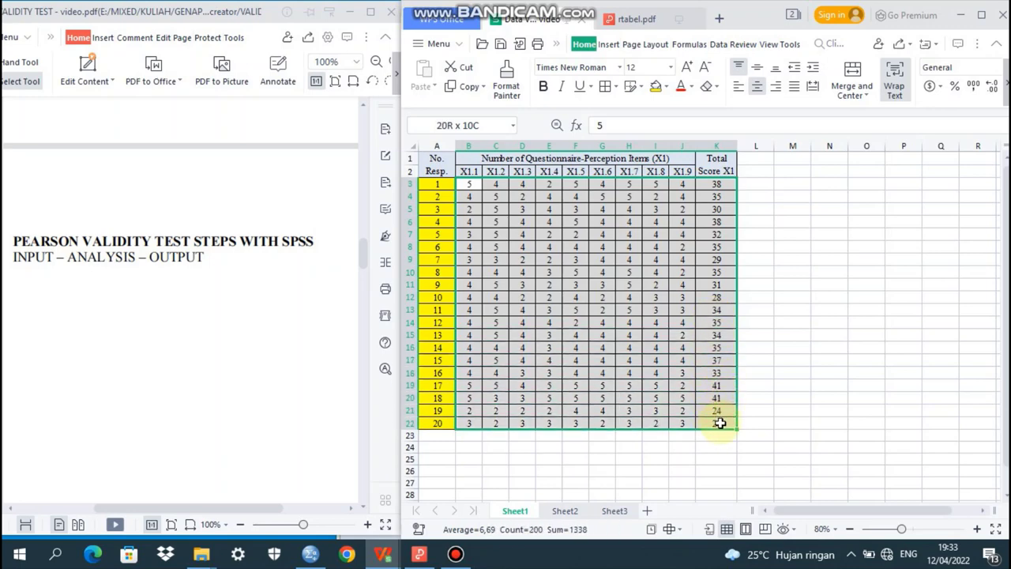
{"action": "left_click_drag", "start_coordinate": [721, 423], "coordinate": [721, 424]}
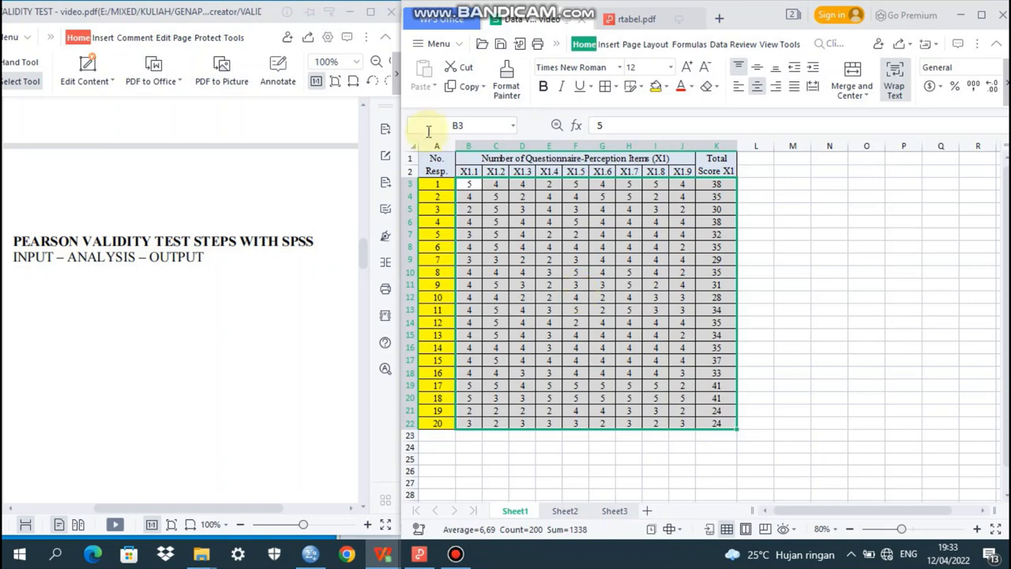
{"action": "left_click", "coordinate": [452, 88]}
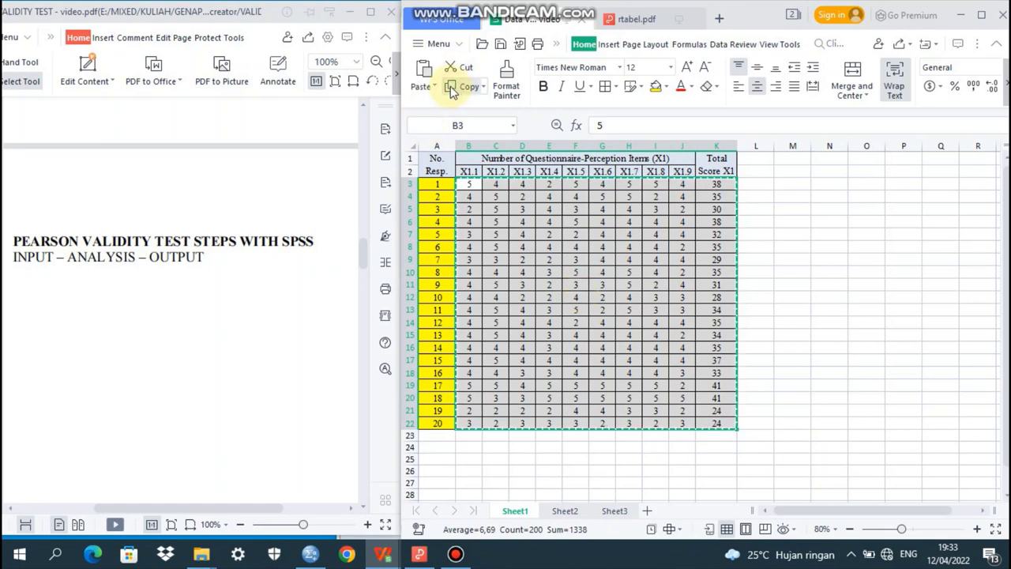
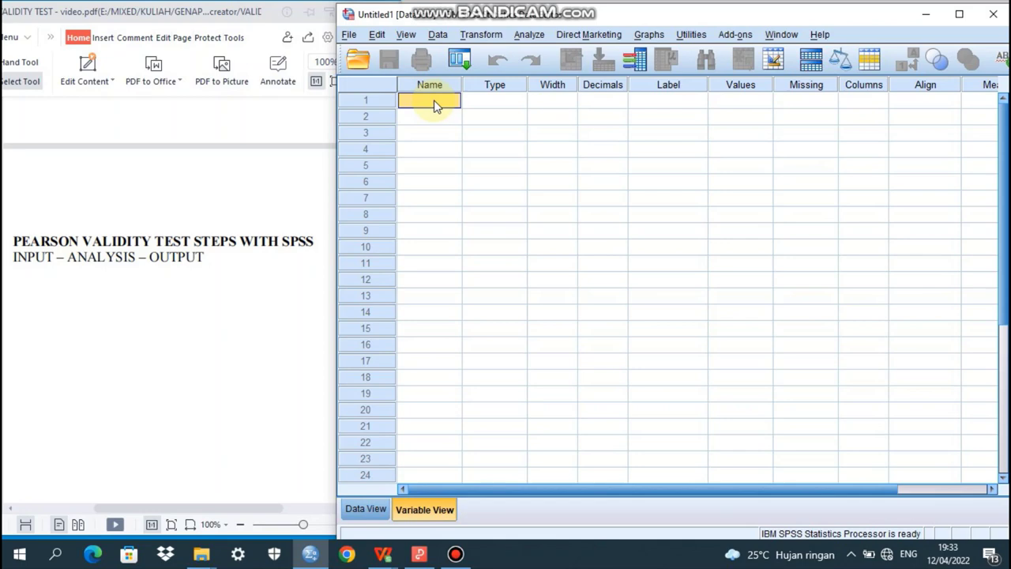
- Switch to SPSS and name the first three variables X1.1, X1.2 and X1.3 in Variable View
{"action": "double_click", "coordinate": [435, 101]}
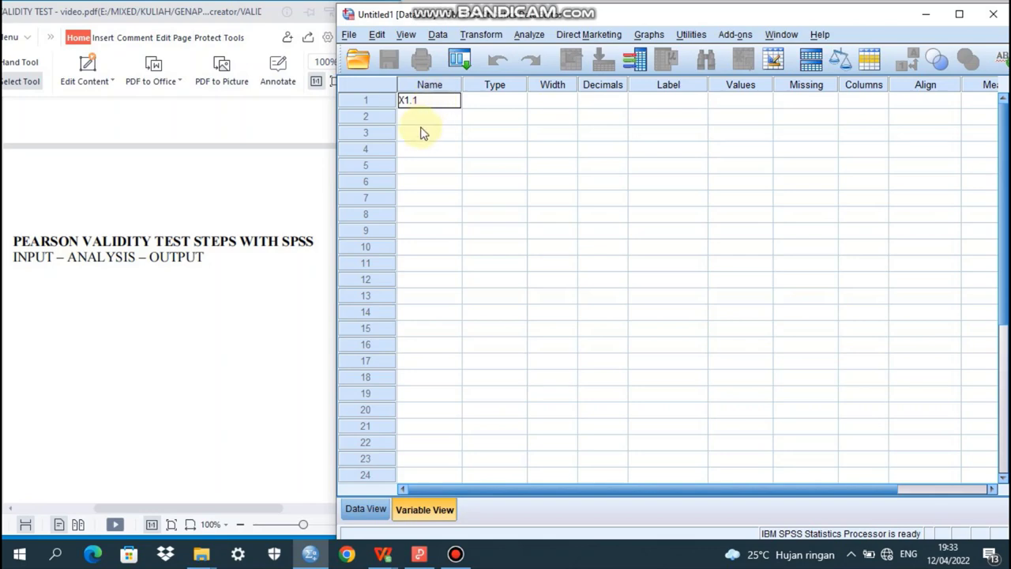
{"action": "left_click", "coordinate": [421, 118]}
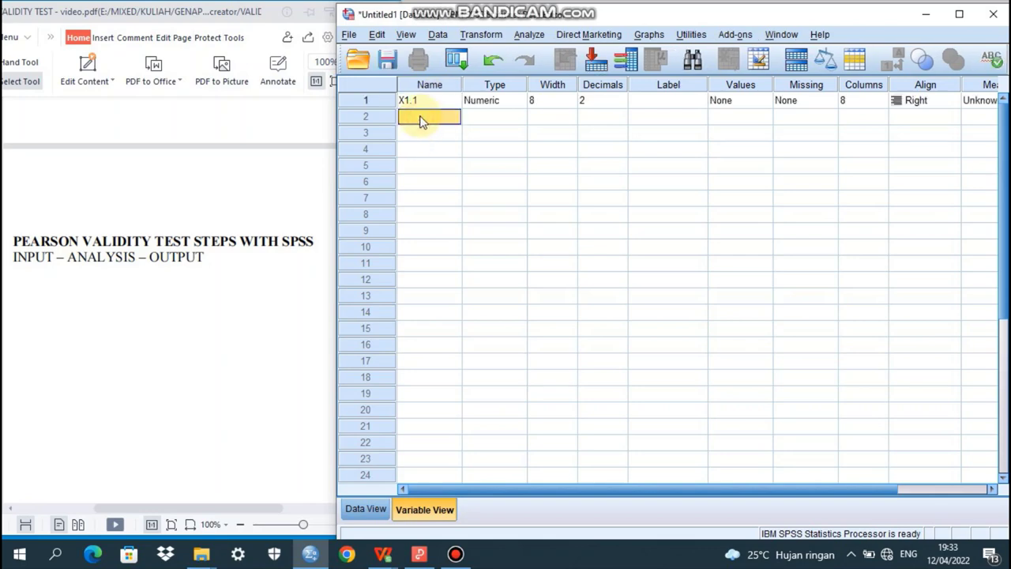
{"action": "type", "text": "X1.2"}
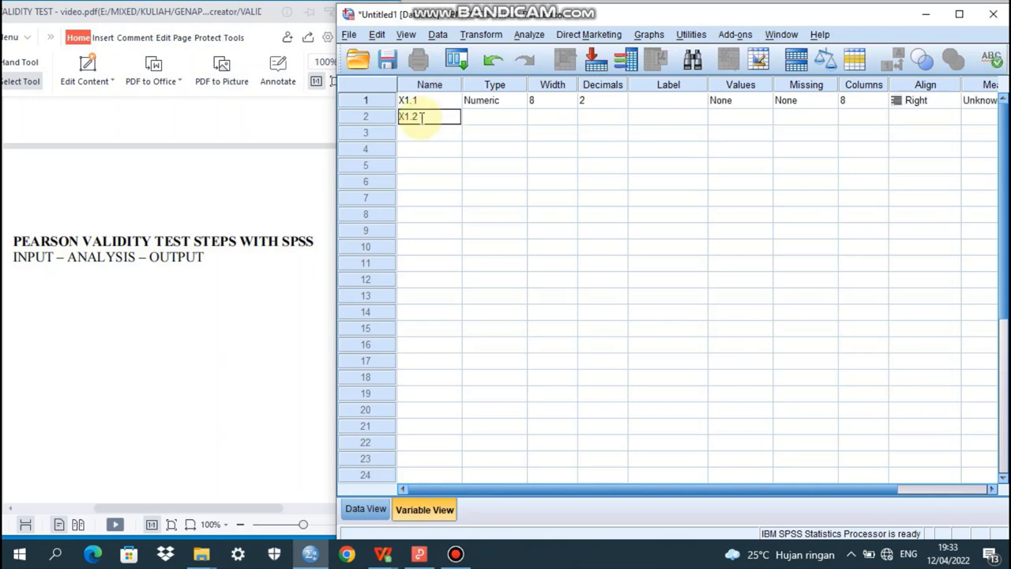
{"action": "left_click", "coordinate": [430, 134]}
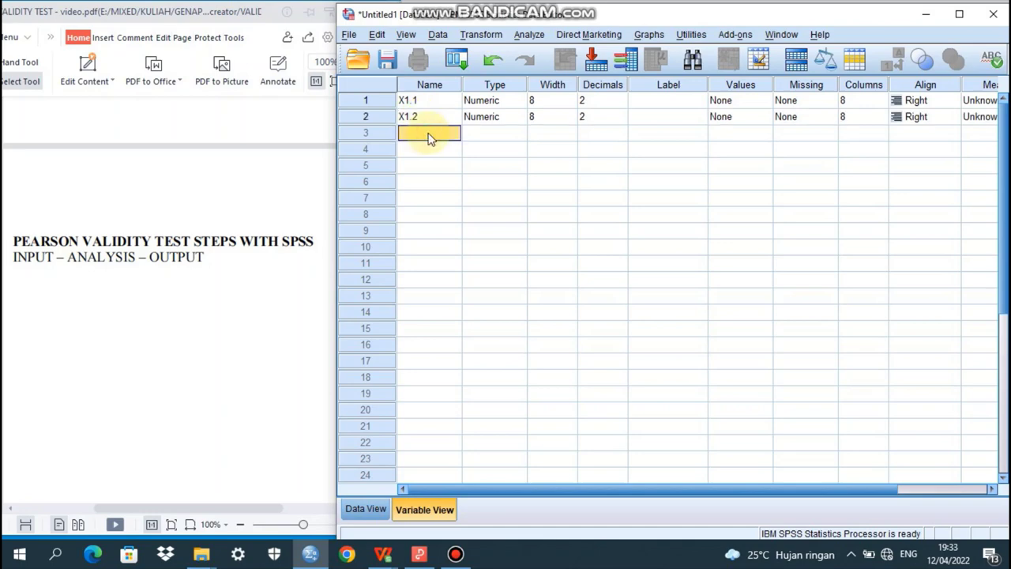
{"action": "type", "text": "1"}
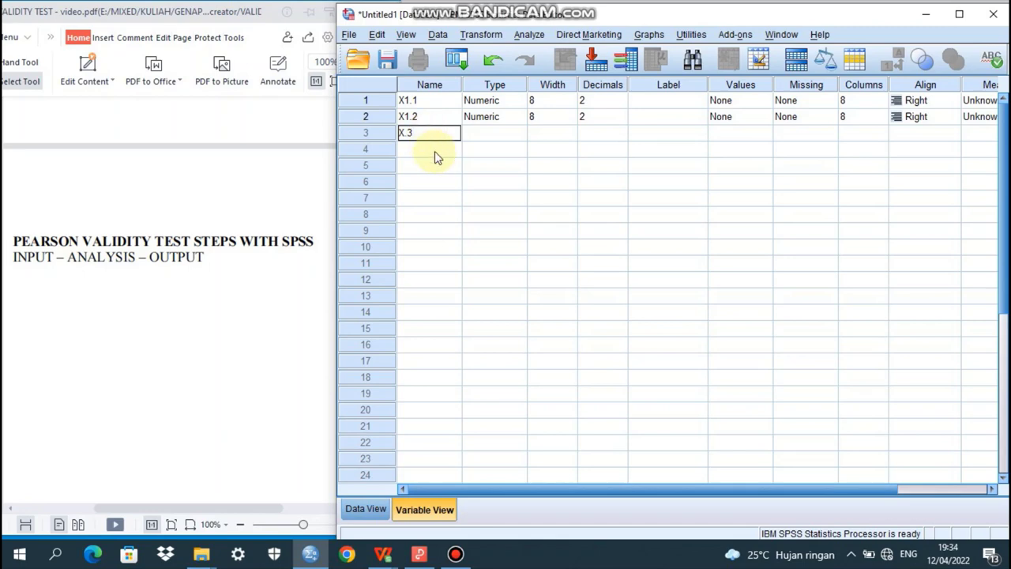
{"action": "key", "text": "BackSpace"}
{"action": "key", "text": "BackSpace"}
- Name the fourth variable X1.4, with a capital X
{"action": "left_click", "coordinate": [435, 151]}
{"action": "type", "text": "x1."}
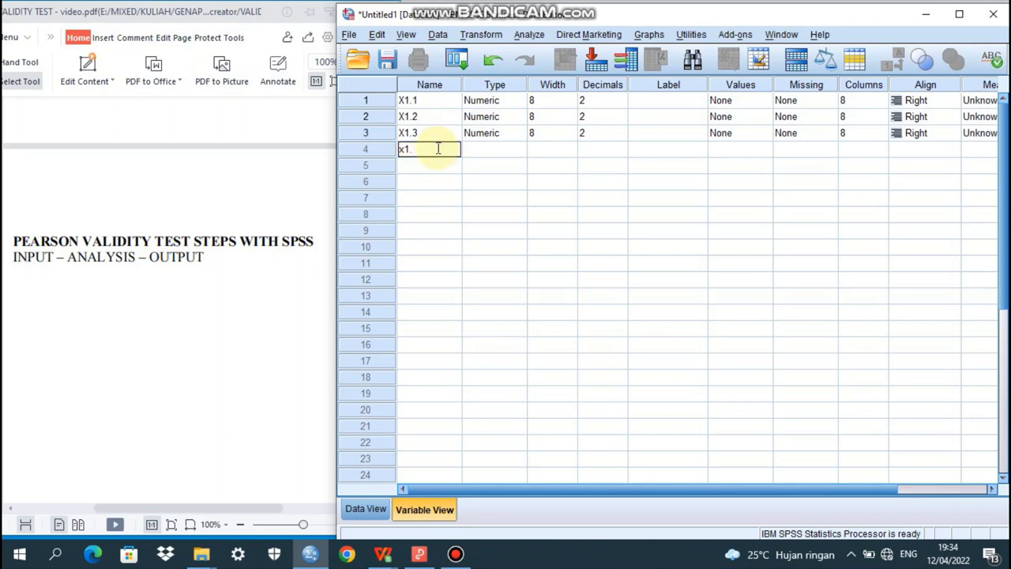
{"action": "type", "text": "4"}
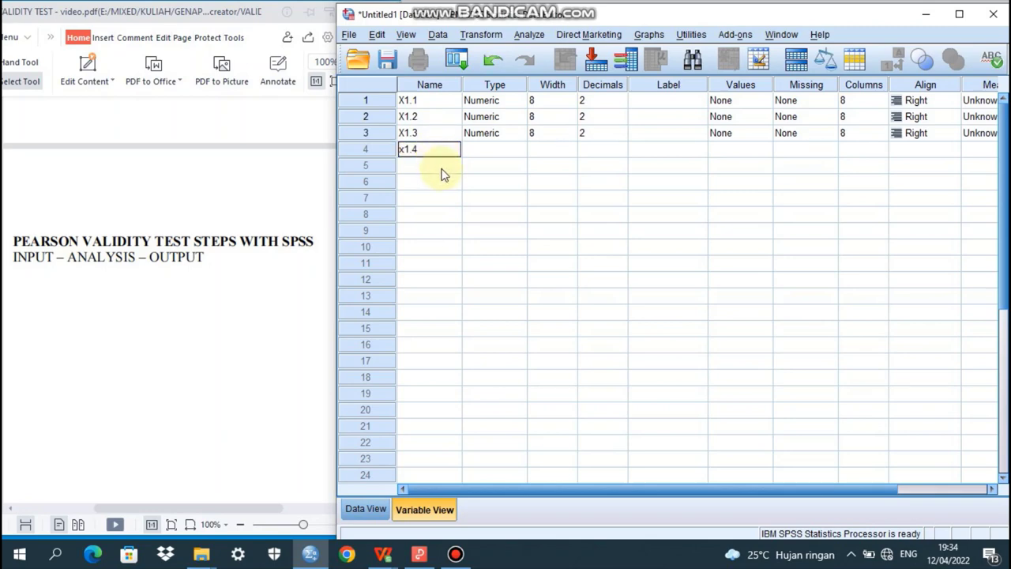
{"action": "key", "text": "Return"}
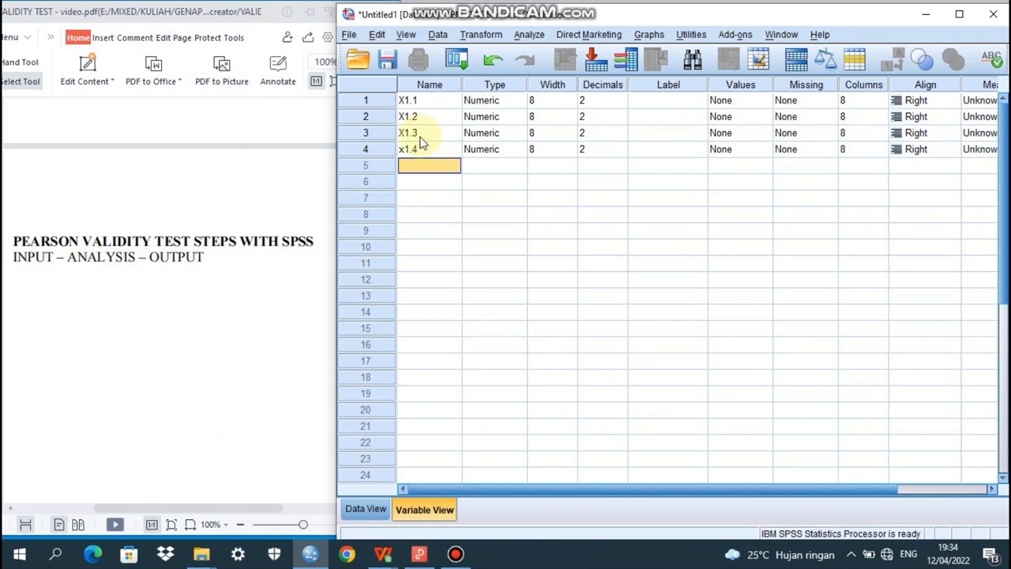
{"action": "double_click", "coordinate": [407, 150]}
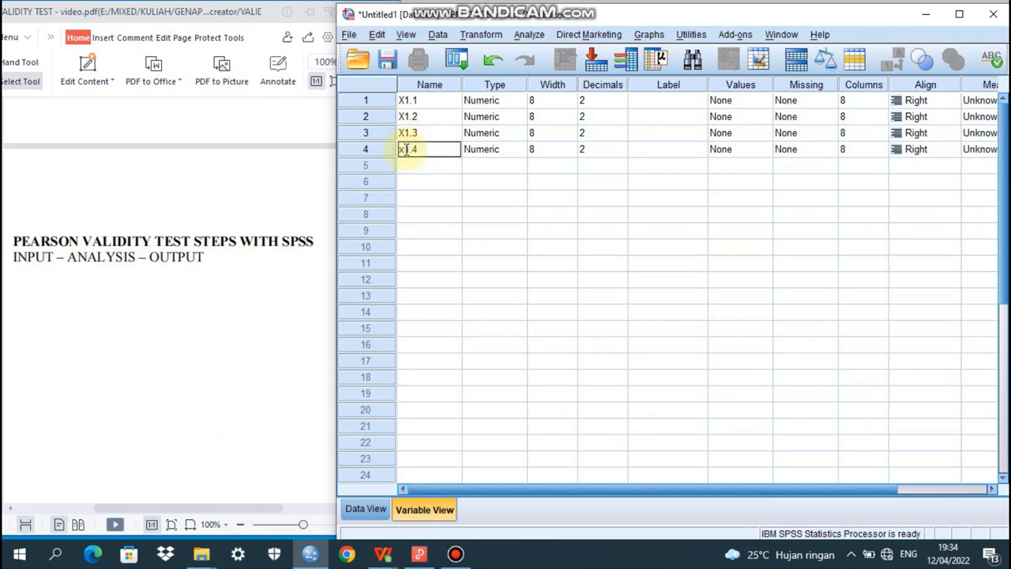
{"action": "key", "text": "BackSpace"}
{"action": "type", "text": "X"}
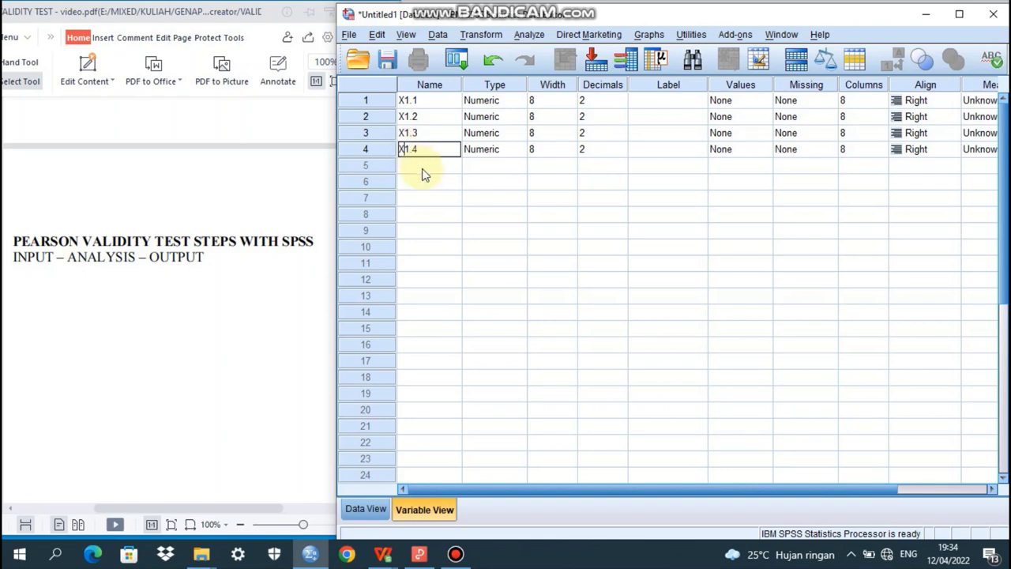
- Add variables X1.5, X1.6 and X1.7 in rows 5 to 7 of the variable list
{"action": "left_click", "coordinate": [422, 166]}
{"action": "type", "text": "X1"}
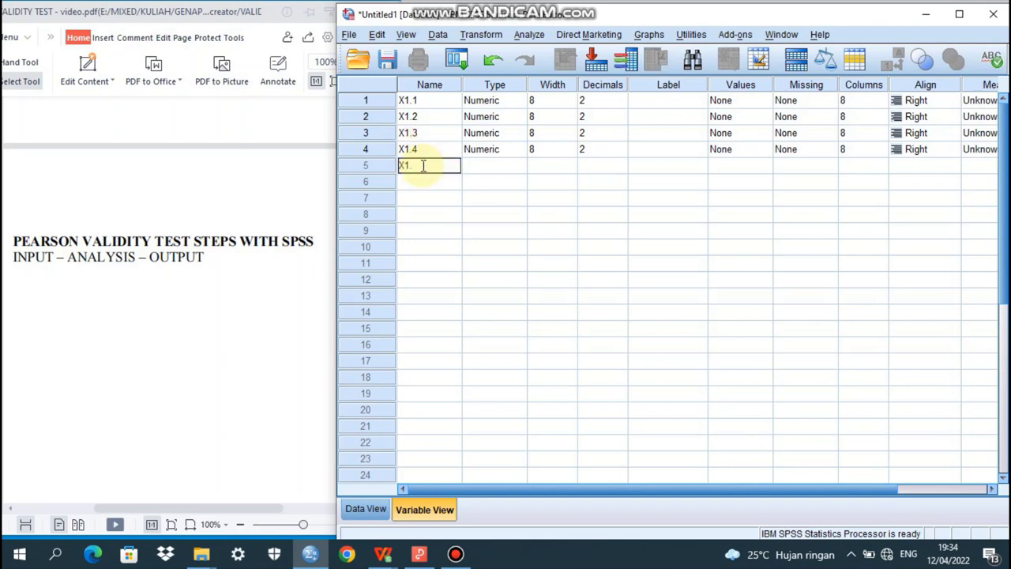
{"action": "type", "text": ".5"}
{"action": "left_click", "coordinate": [427, 185]}
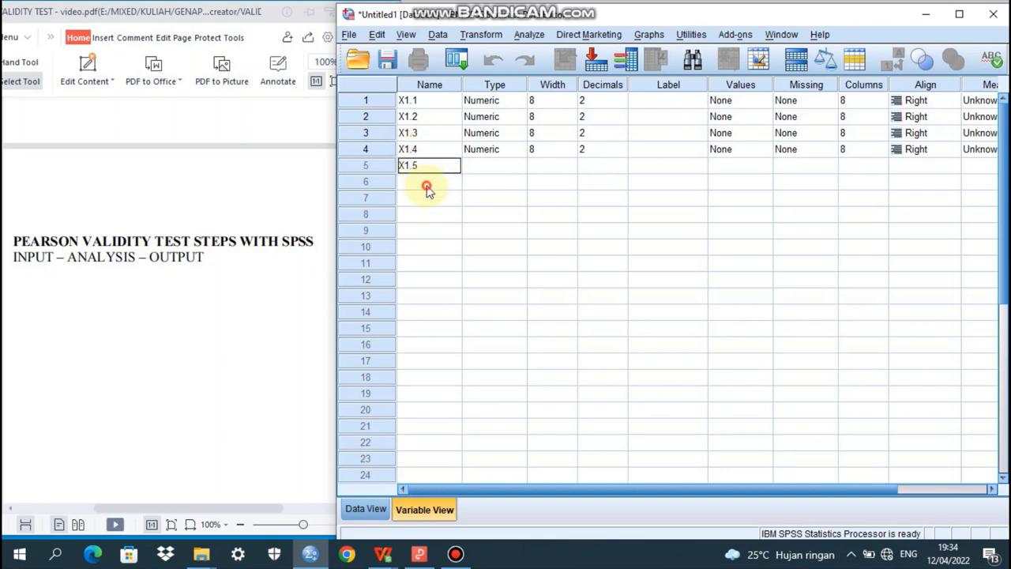
{"action": "type", "text": "X1.6"}
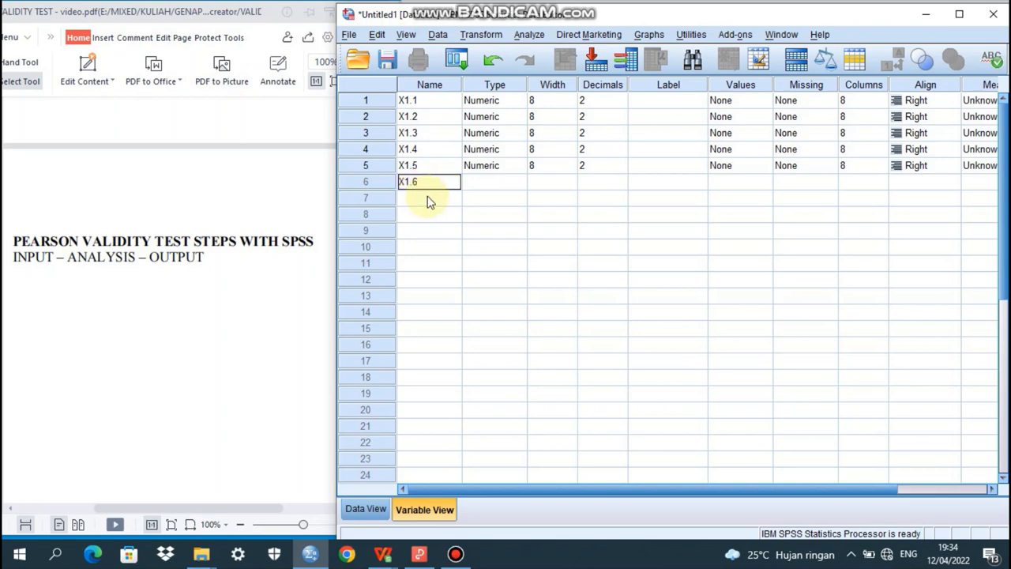
{"action": "left_click", "coordinate": [428, 198]}
{"action": "type", "text": "X1.7"}
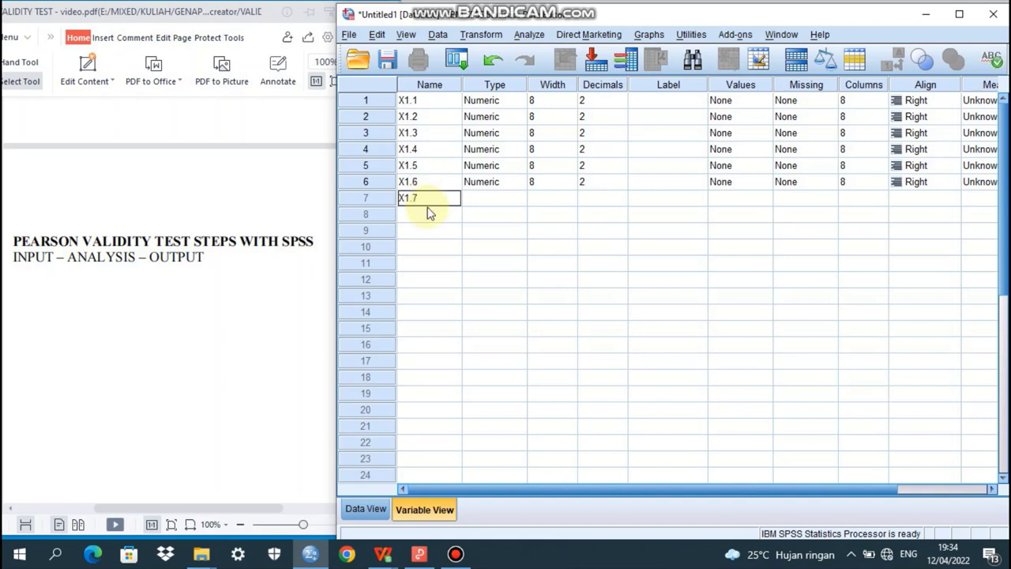
- Add variables X1.8, X1.9 and TotalScoreX1 in rows 8 to 10 of the variable list
{"action": "left_click", "coordinate": [429, 215]}
{"action": "type", "text": "X1"}
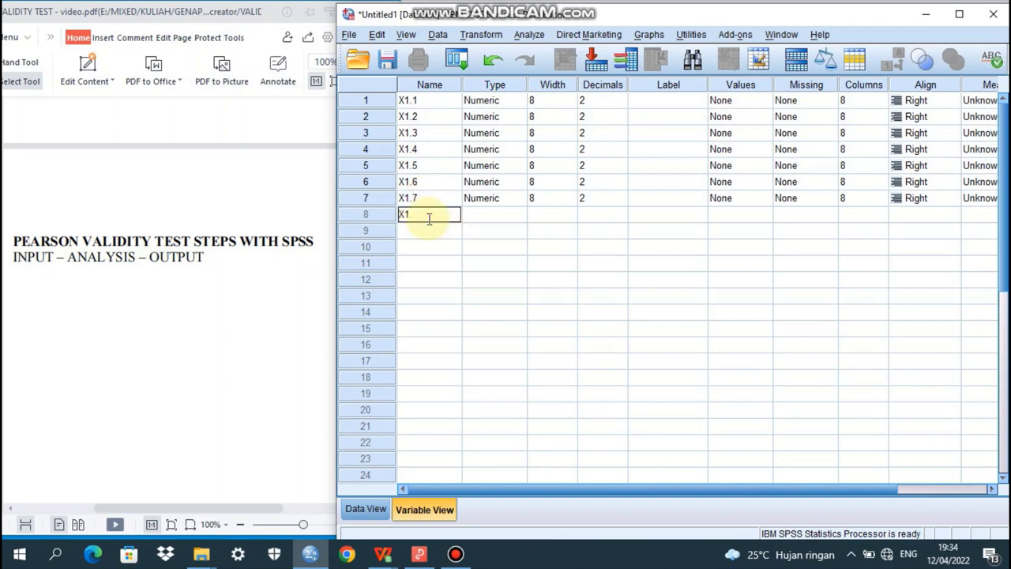
{"action": "type", "text": ".8"}
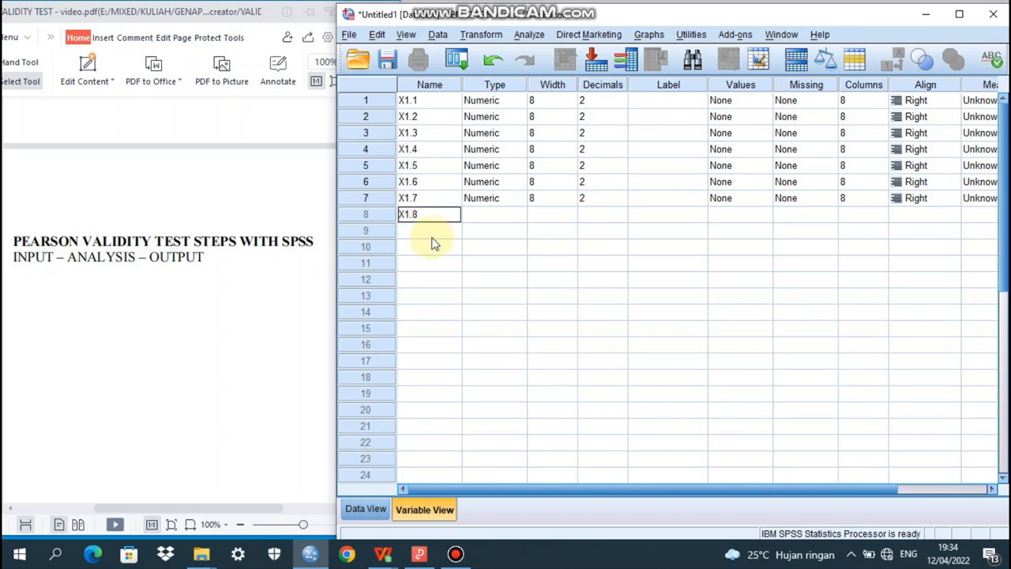
{"action": "left_click", "coordinate": [425, 231]}
{"action": "type", "text": "X1.9"}
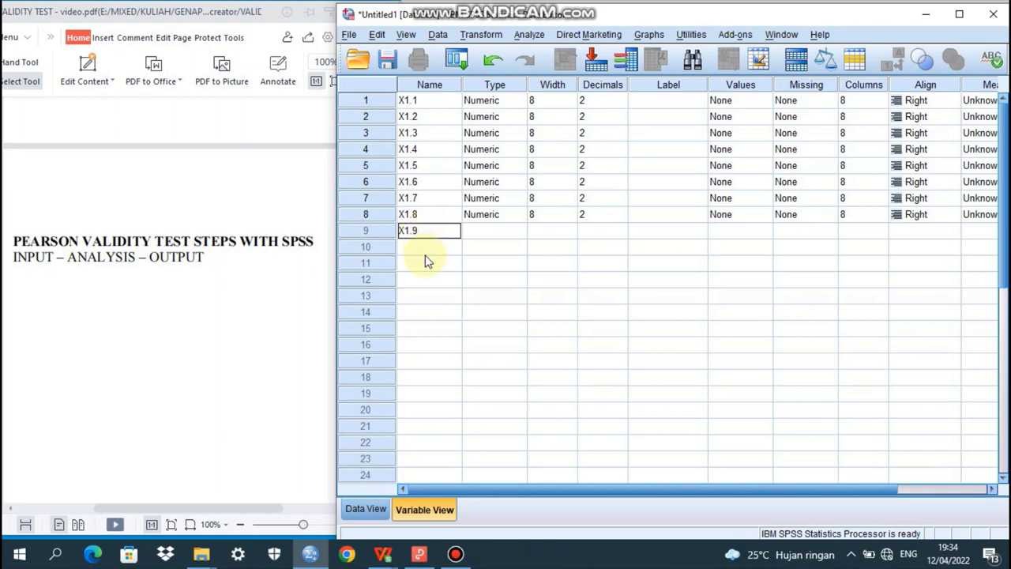
{"action": "left_click", "coordinate": [420, 248]}
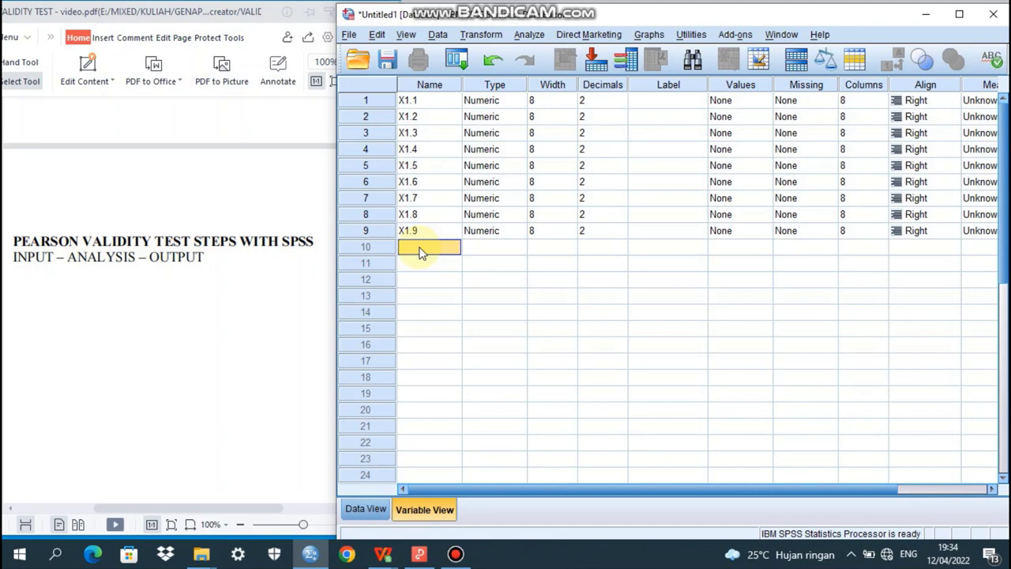
{"action": "type", "text": "talScoreX1"}
{"action": "left_click", "coordinate": [506, 281]}
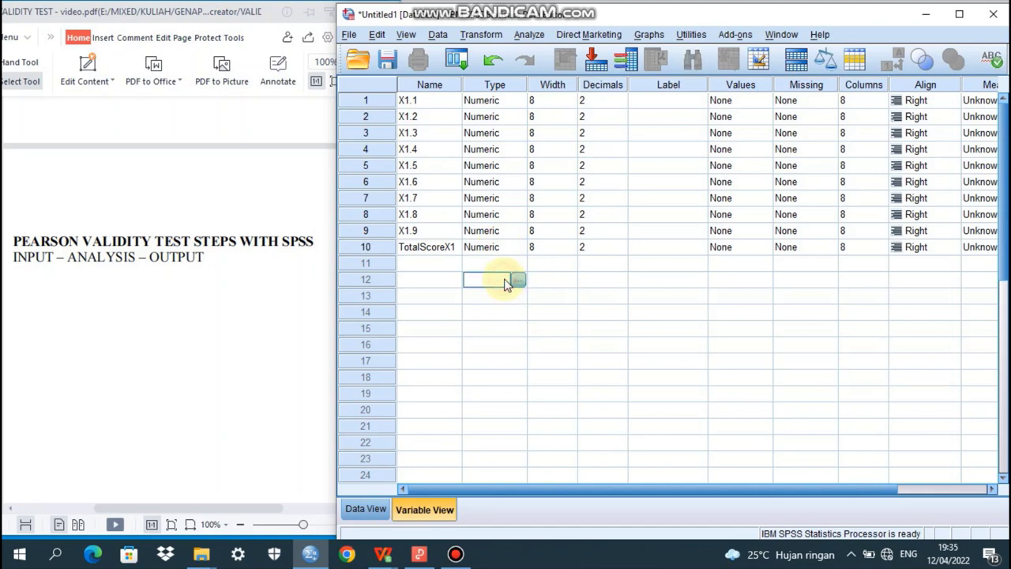
- Check the scores in the Data Validitas spreadsheet and return to the SPSS variable list
{"action": "left_click", "coordinate": [601, 105]}
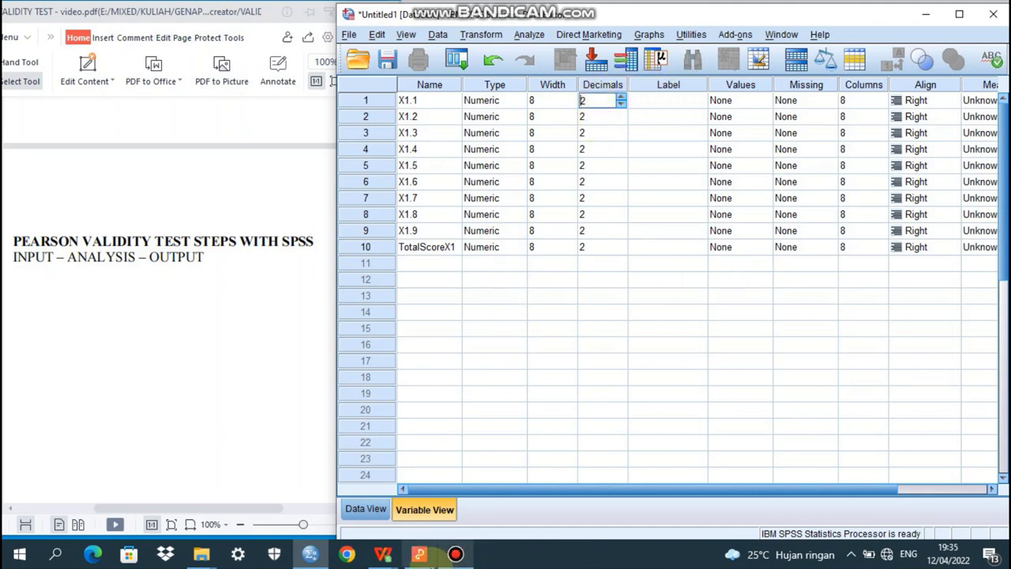
{"action": "mouse_move", "coordinate": [383, 554]}
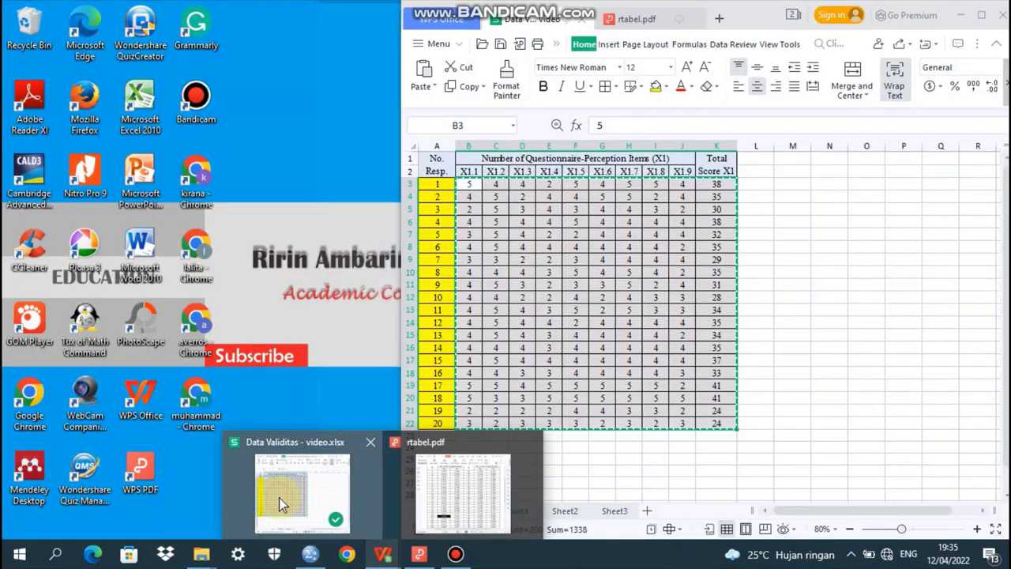
{"action": "left_click", "coordinate": [278, 498]}
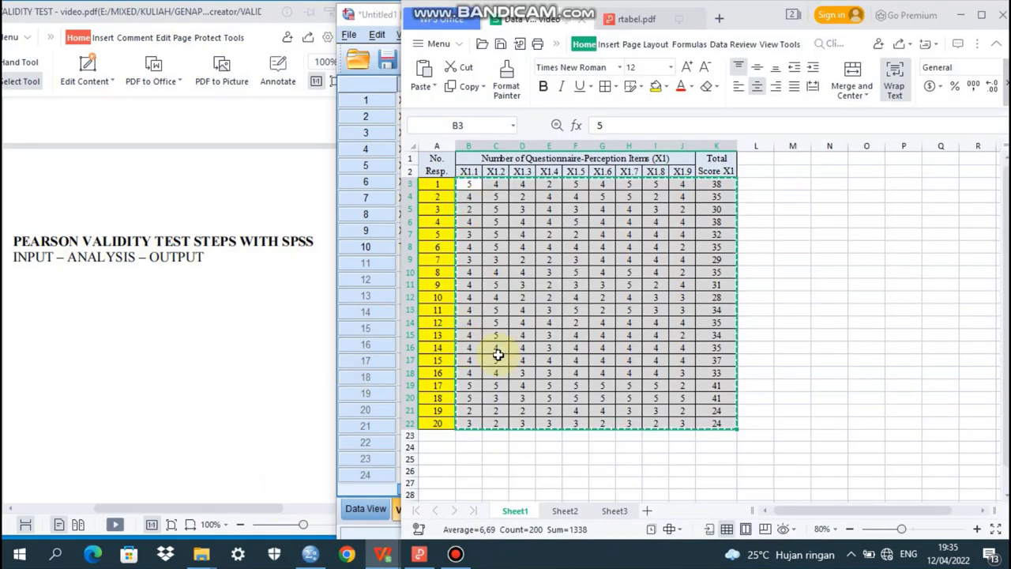
{"action": "left_click", "coordinate": [311, 554]}
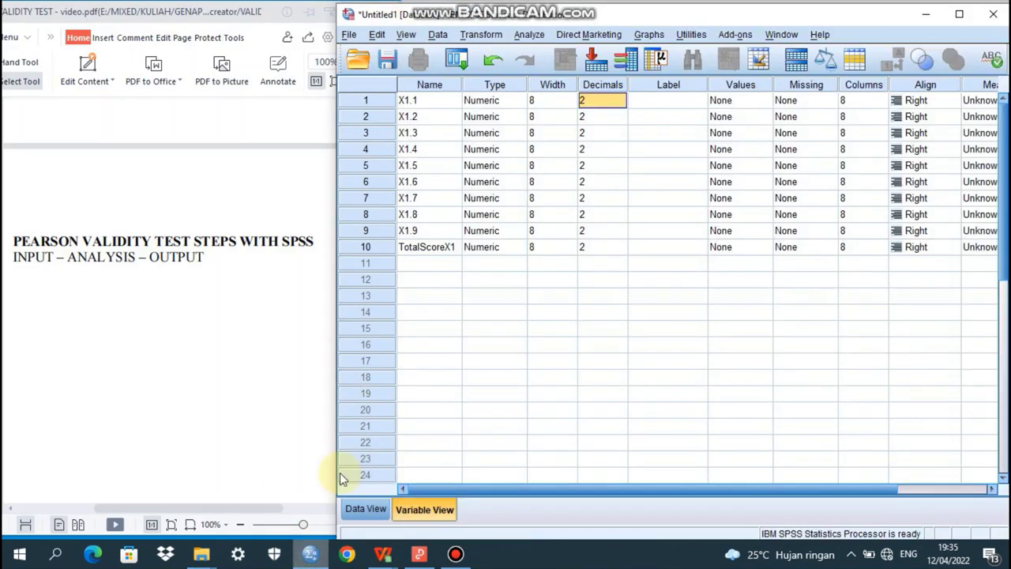
- Set the decimals of X1.1 to 0 and copy that value
{"action": "left_click", "coordinate": [602, 101]}
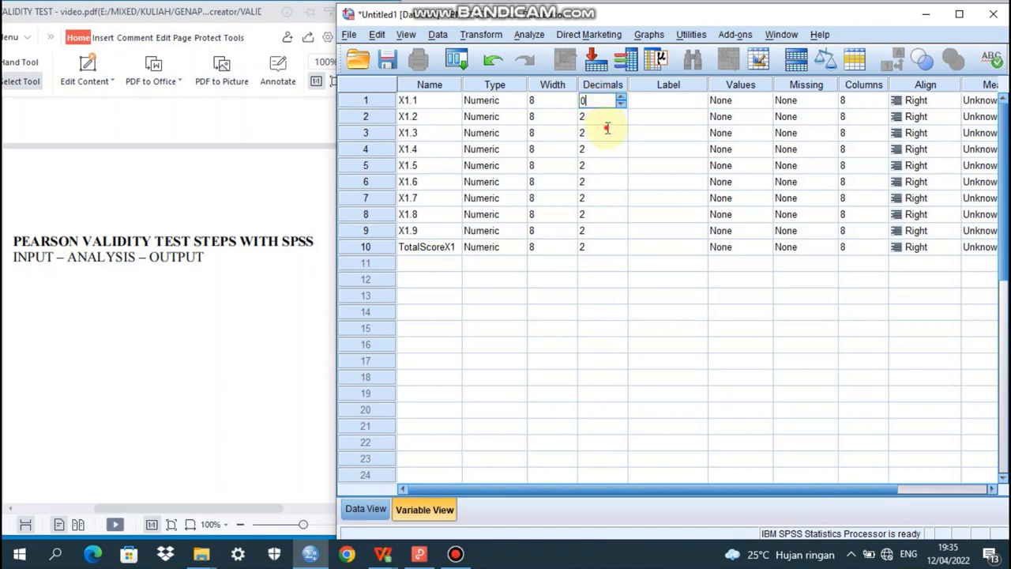
{"action": "left_click", "coordinate": [604, 131]}
{"action": "left_click", "coordinate": [585, 100]}
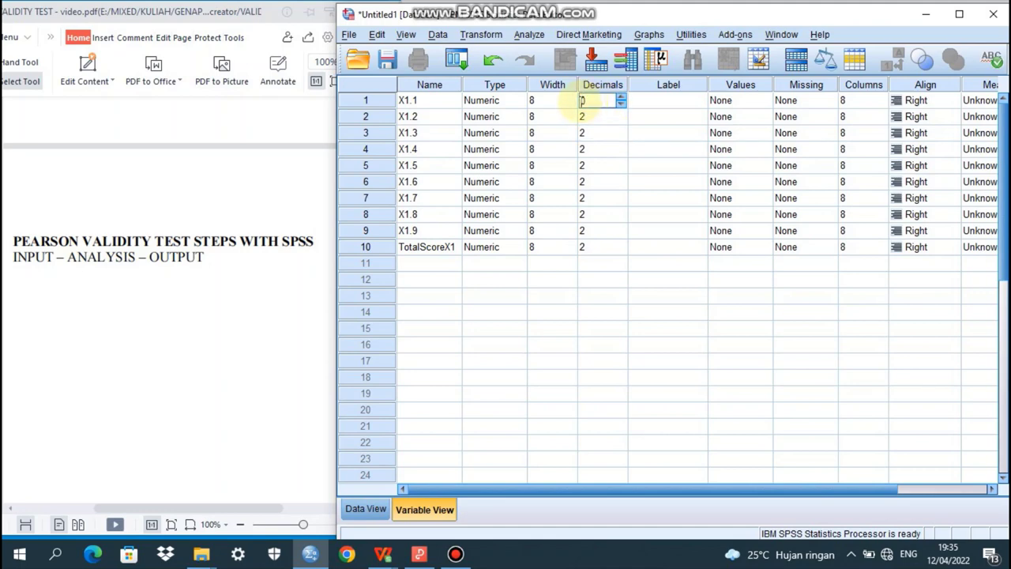
{"action": "double_click", "coordinate": [582, 100]}
{"action": "right_click", "coordinate": [583, 100]}
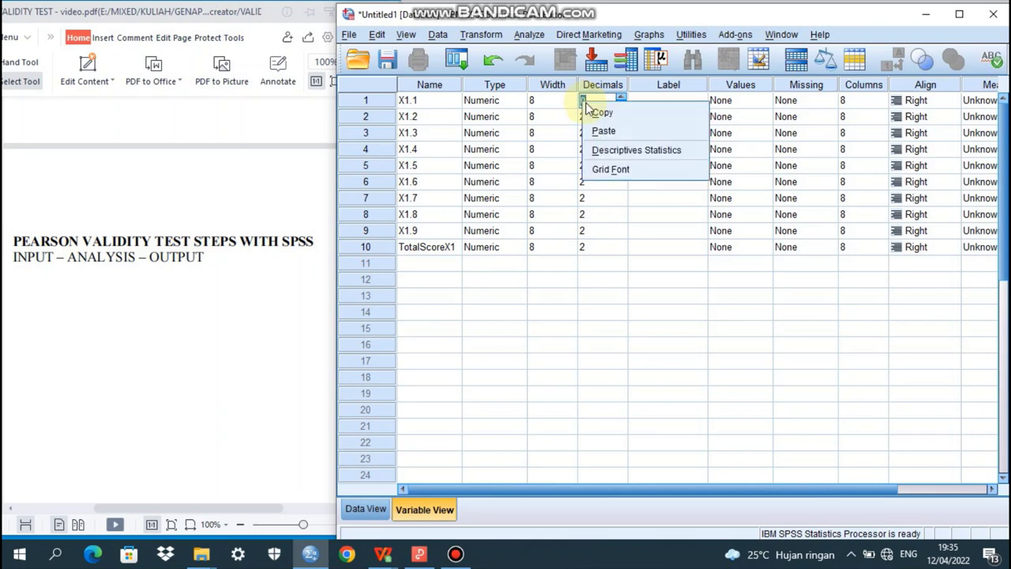
{"action": "left_click", "coordinate": [610, 116]}
{"action": "left_click", "coordinate": [585, 117]}
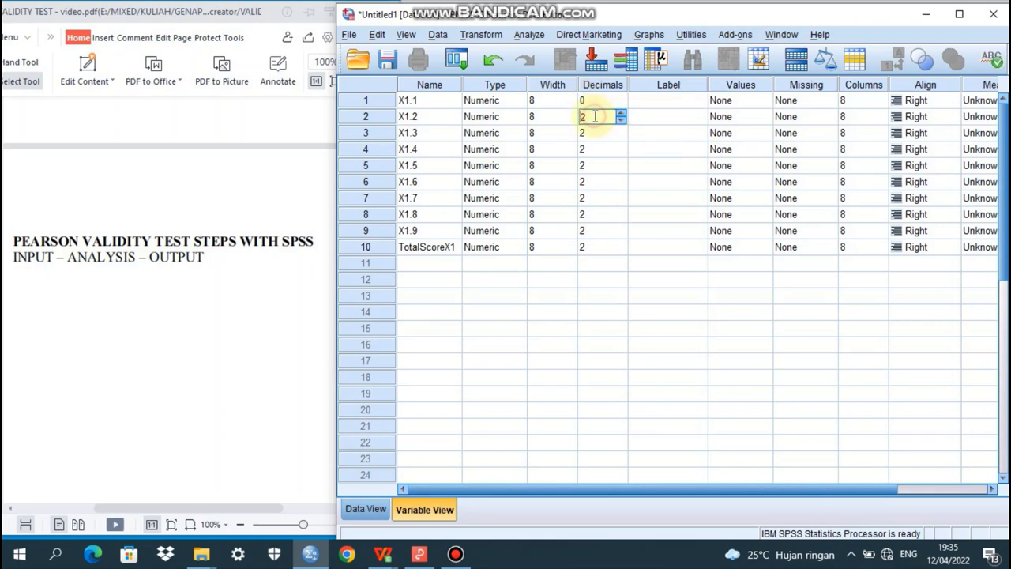
{"action": "double_click", "coordinate": [582, 117]}
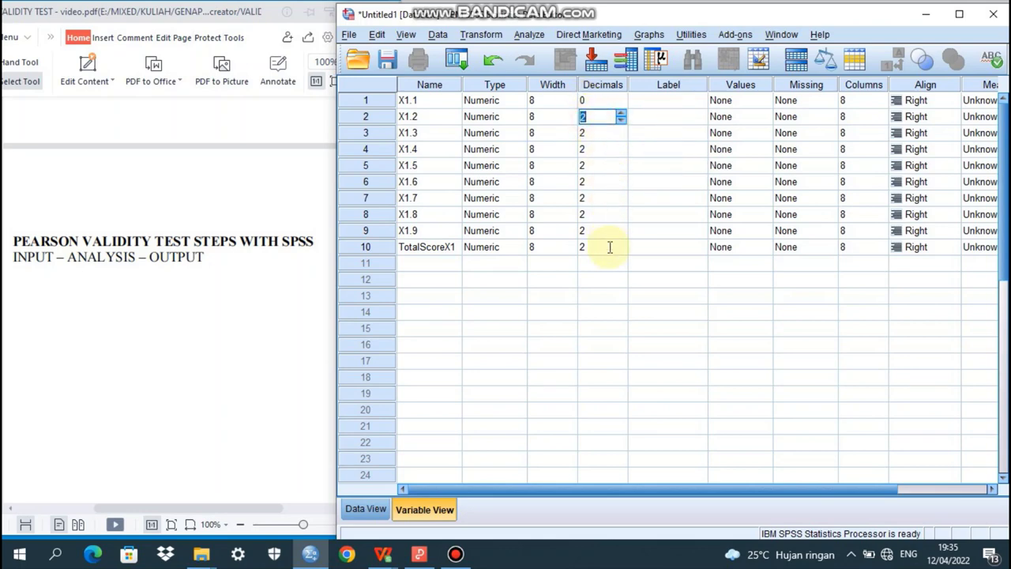
{"action": "left_click", "coordinate": [623, 149]}
{"action": "left_click", "coordinate": [622, 144]}
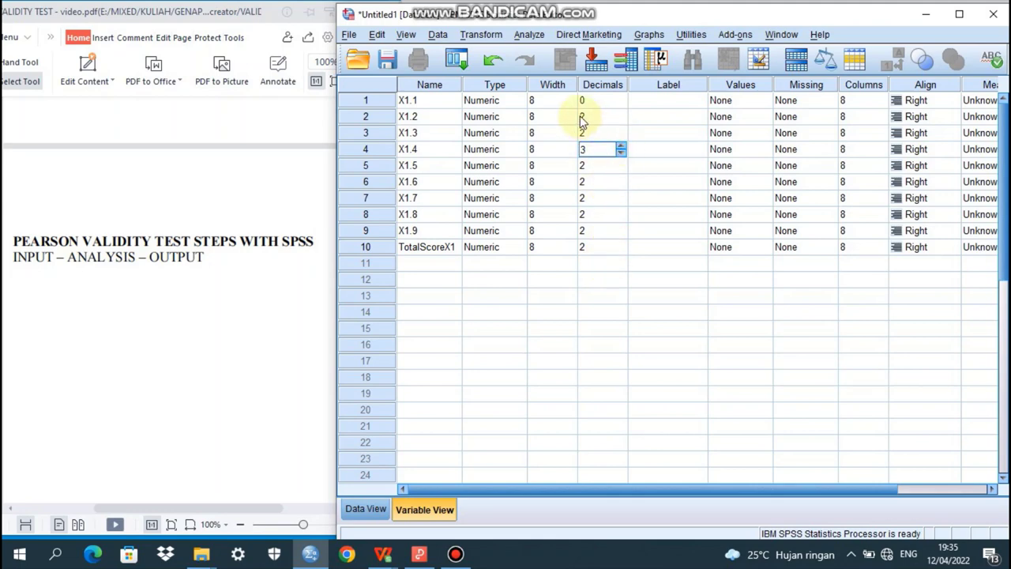
- Paste the copied 0 decimals value into the Decimals cells of variables X1.2 through TotalScoreX1
{"action": "left_click_drag", "start_coordinate": [582, 117], "coordinate": [600, 253]}
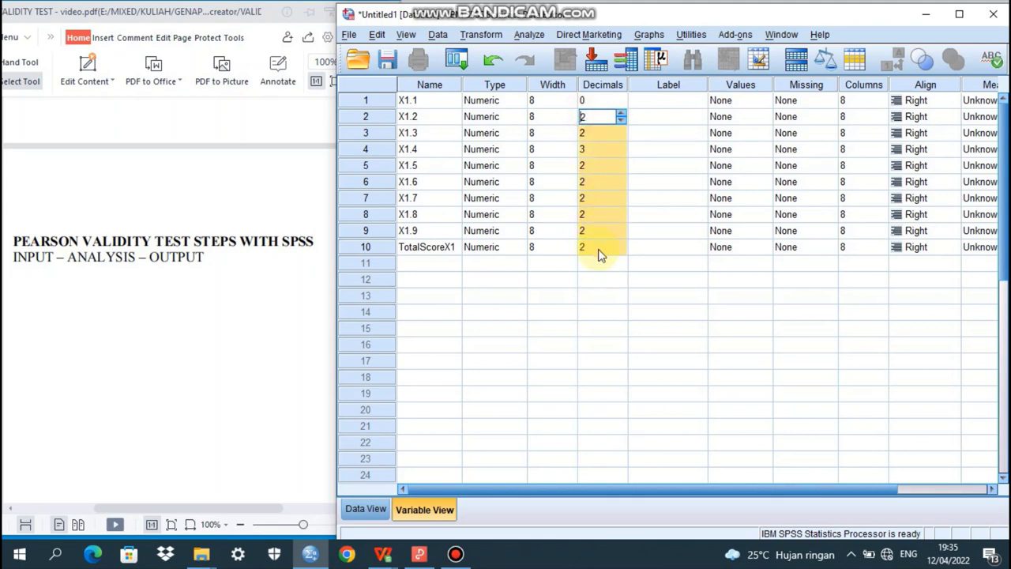
{"action": "right_click", "coordinate": [594, 168]}
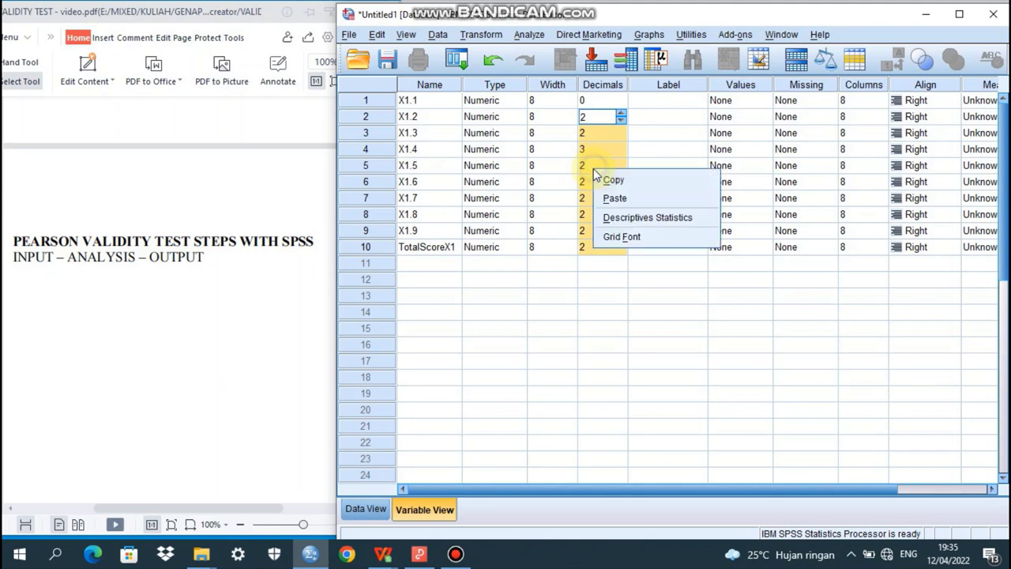
{"action": "left_click", "coordinate": [616, 199]}
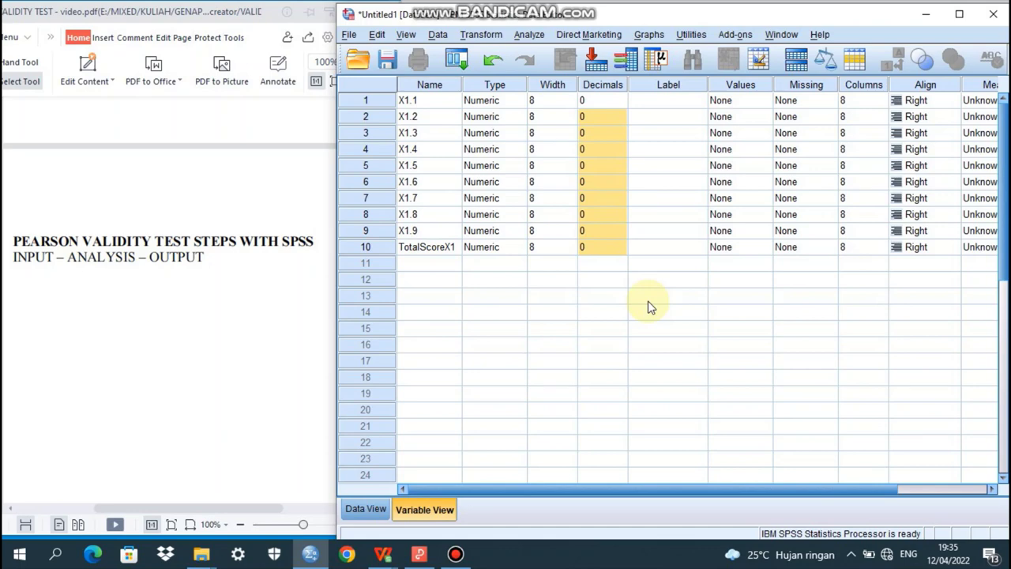
{"action": "left_click", "coordinate": [665, 199]}
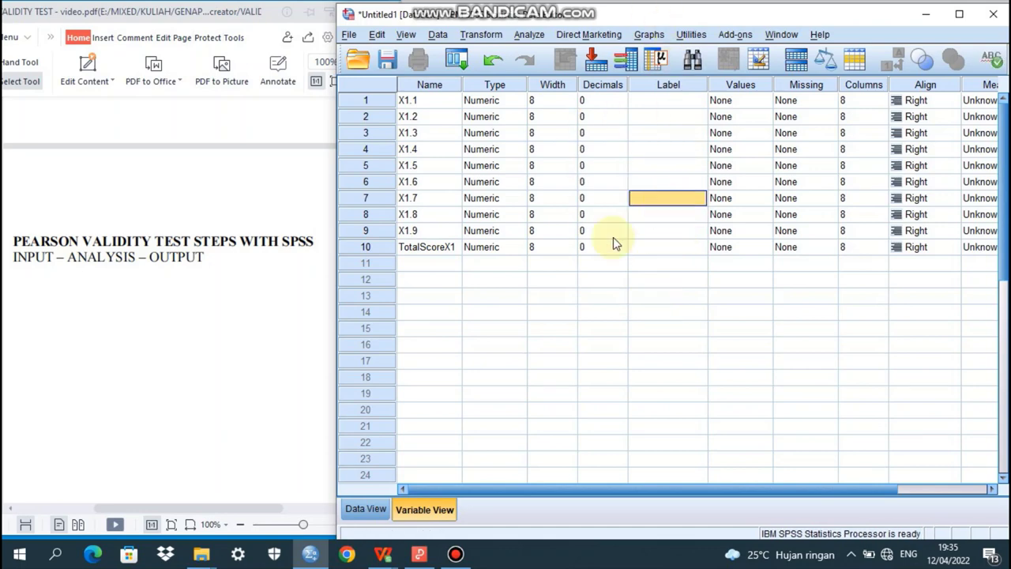
- Show the data grid of the dataset and select the first case's X1.1 cell
{"action": "left_click", "coordinate": [363, 508]}
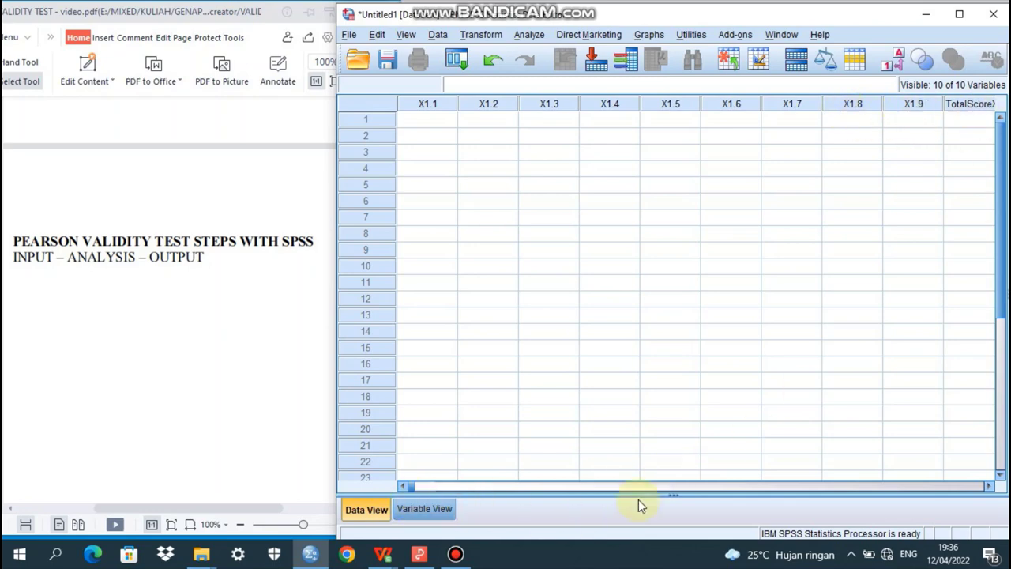
{"action": "left_click", "coordinate": [421, 122]}
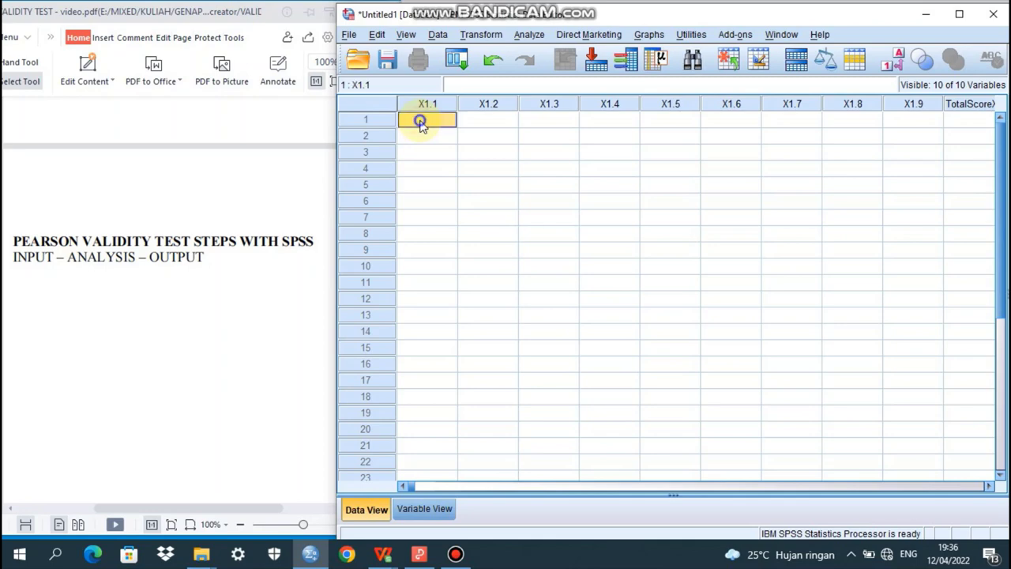
{"action": "right_click", "coordinate": [421, 122]}
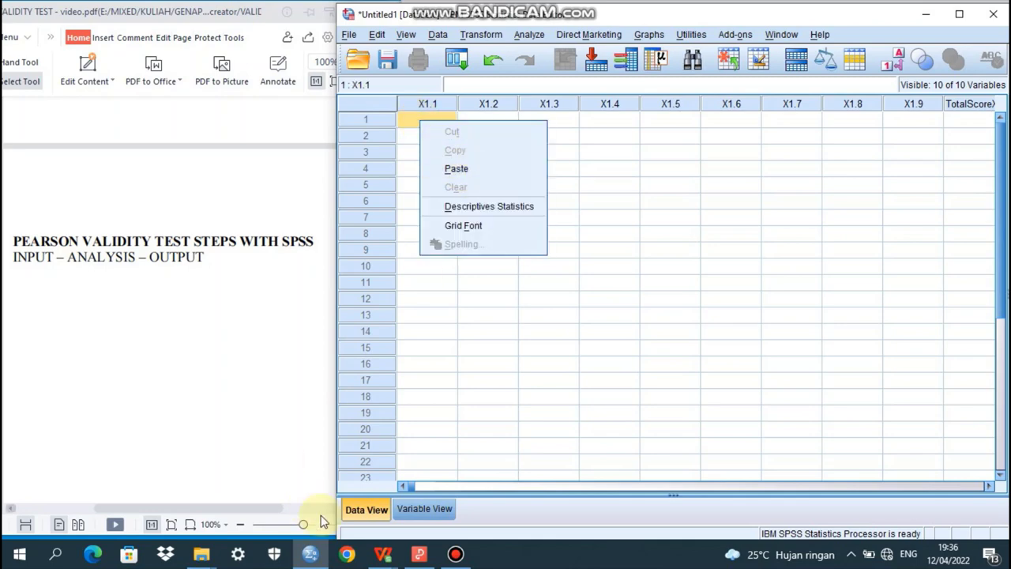
- Switch to the Data Validitas spreadsheet and copy the item and total scores of all 20 respondents, cells B3:K22
{"action": "left_click", "coordinate": [384, 554]}
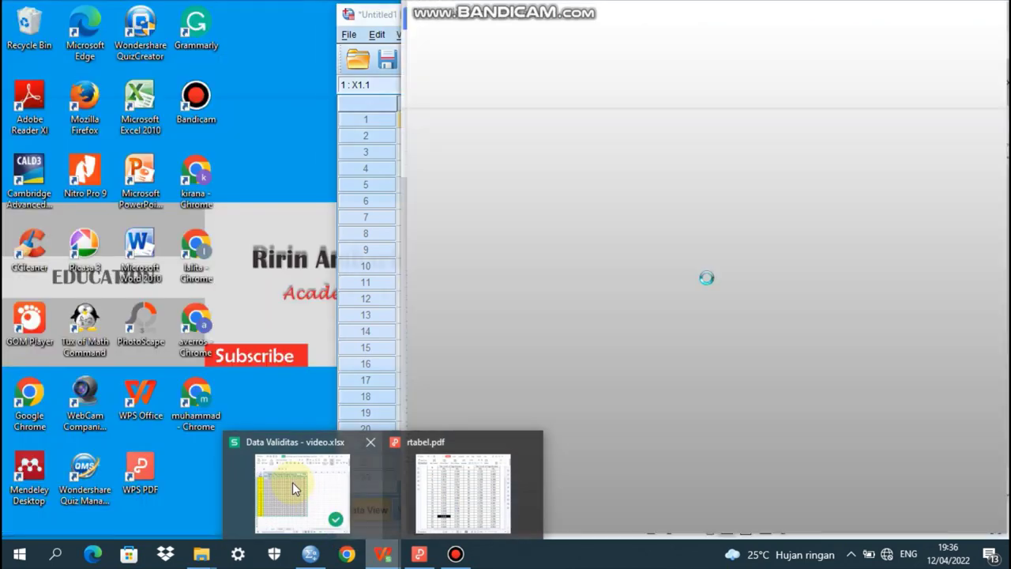
{"action": "left_click", "coordinate": [293, 482]}
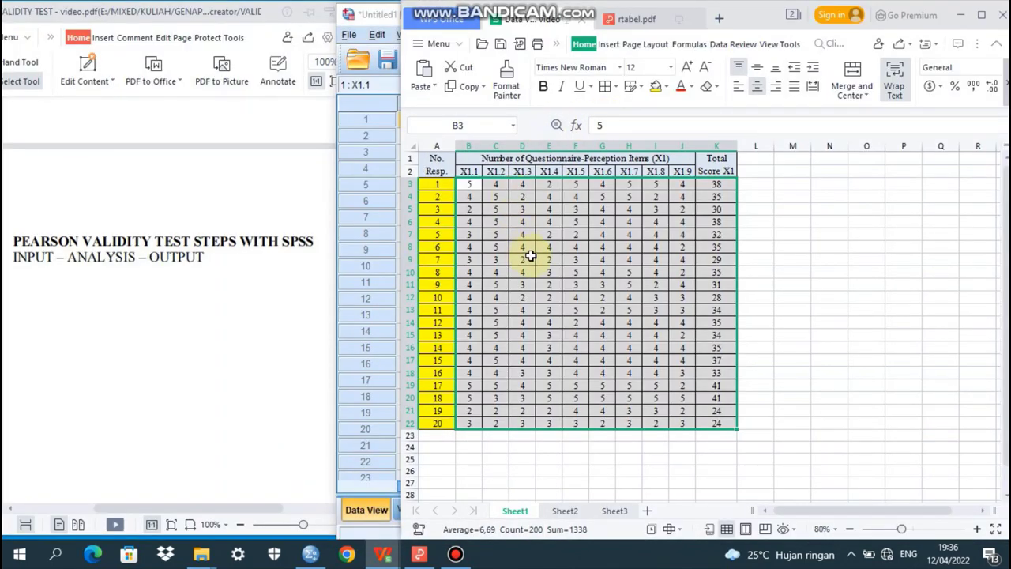
{"action": "left_click", "coordinate": [463, 87]}
{"action": "left_click", "coordinate": [469, 187]}
{"action": "left_click_drag", "start_coordinate": [469, 188], "coordinate": [718, 420]}
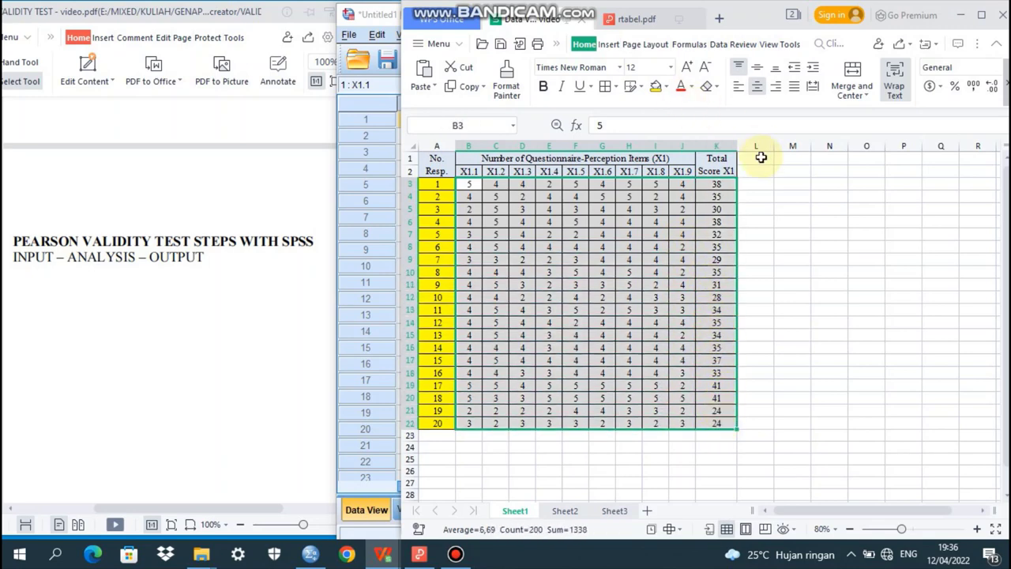
{"action": "left_click", "coordinate": [473, 96]}
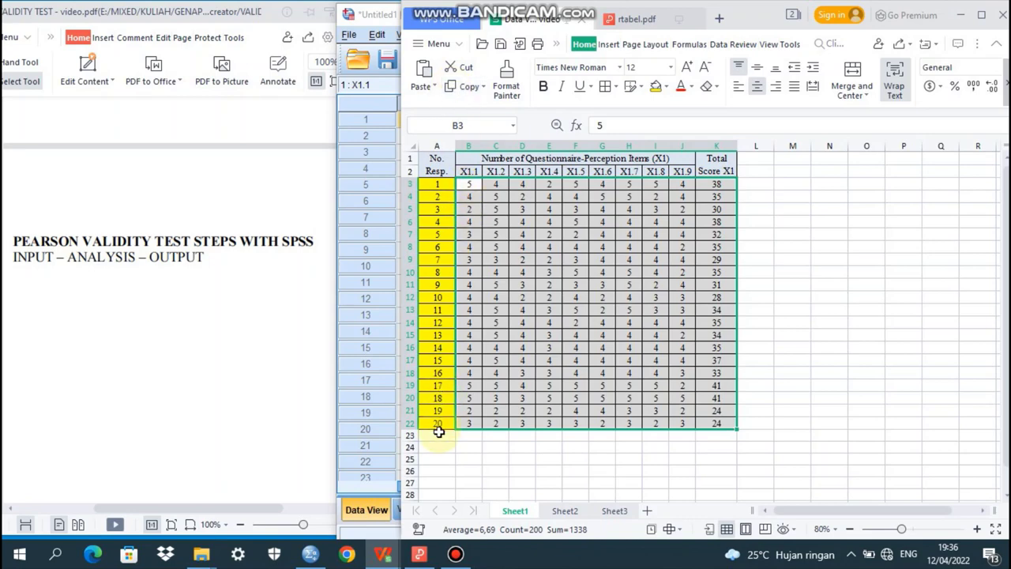
{"action": "left_click", "coordinate": [455, 89]}
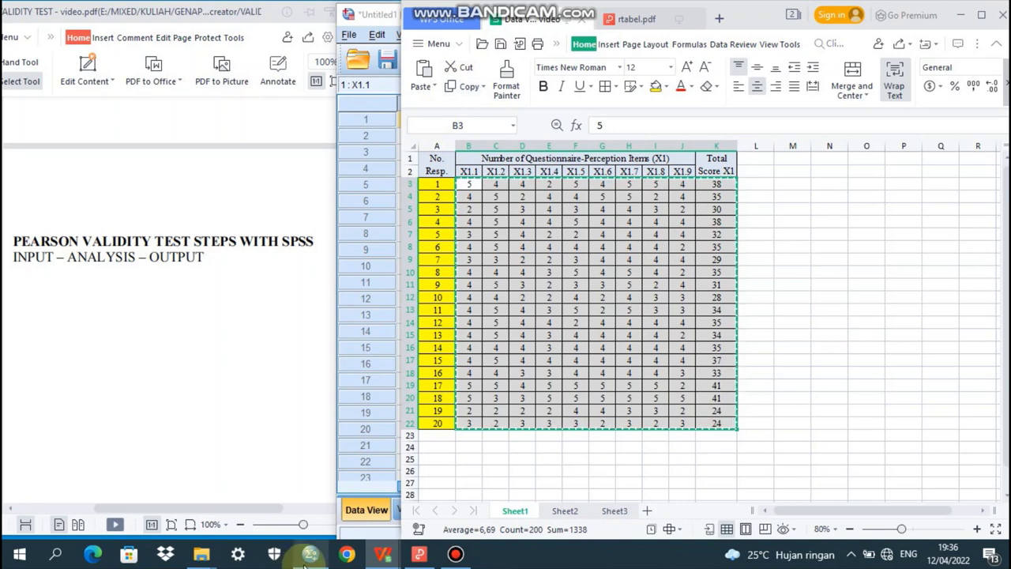
- Return to SPSS and paste the copied scores into the data grid, starting at the first case of X1.1
{"action": "mouse_move", "coordinate": [310, 554]}
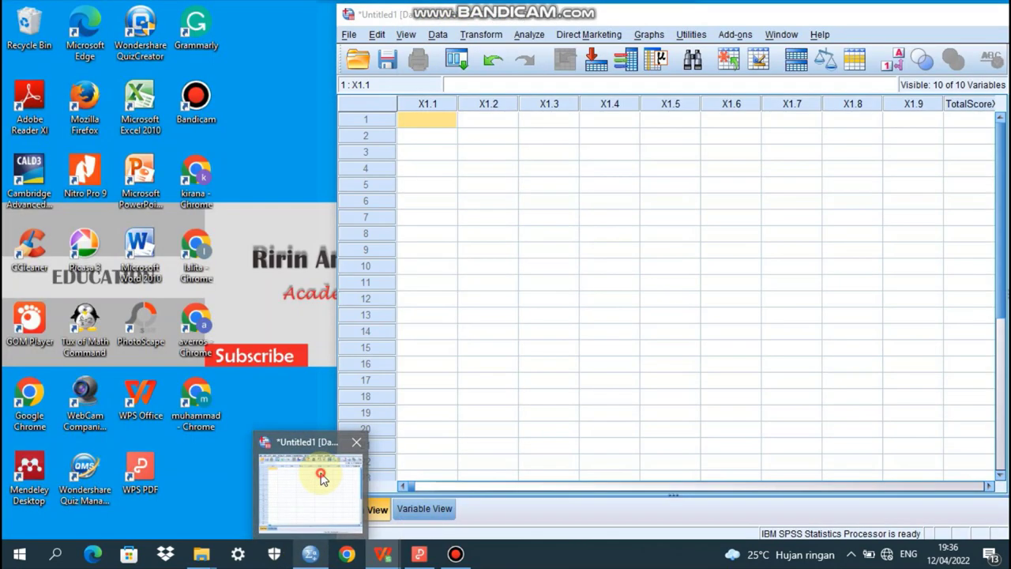
{"action": "left_click", "coordinate": [320, 465]}
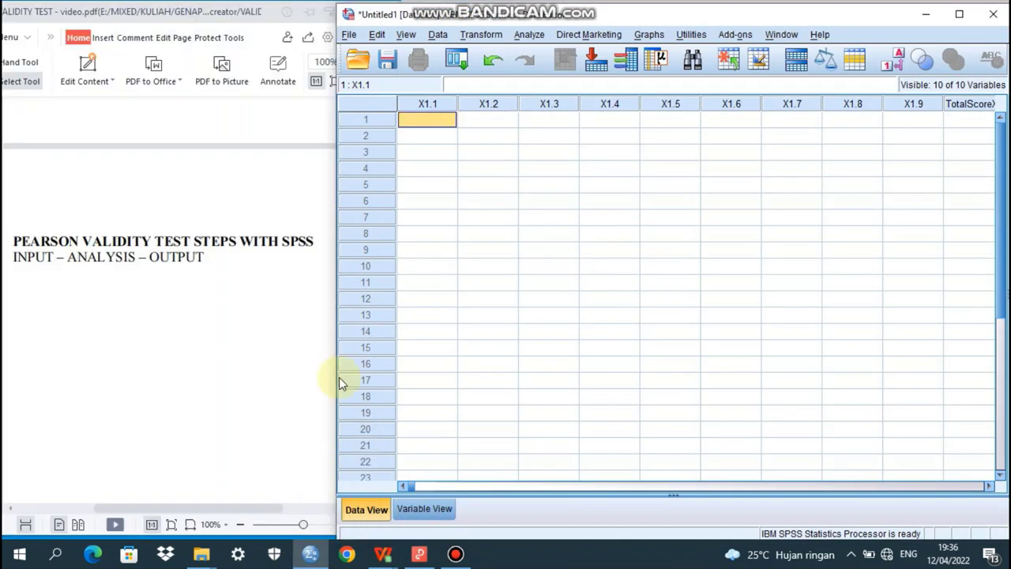
{"action": "right_click", "coordinate": [429, 119]}
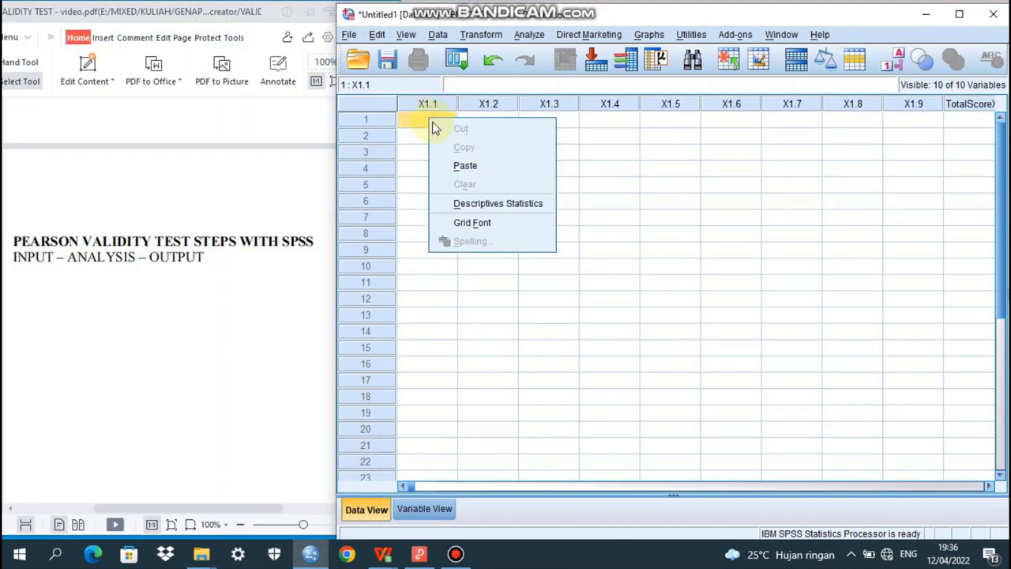
{"action": "left_click", "coordinate": [465, 168]}
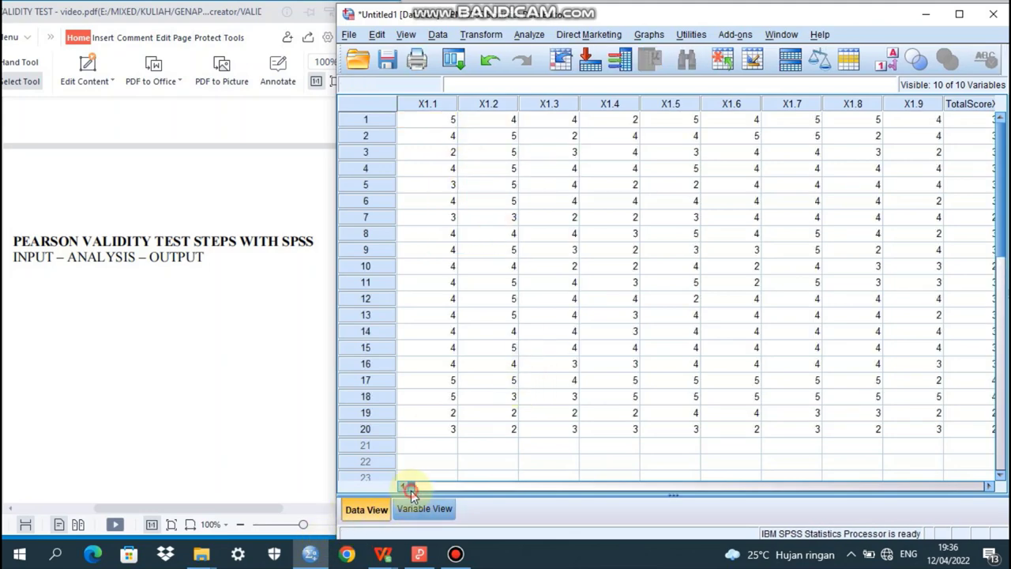
{"action": "left_click_drag", "start_coordinate": [411, 488], "coordinate": [407, 508]}
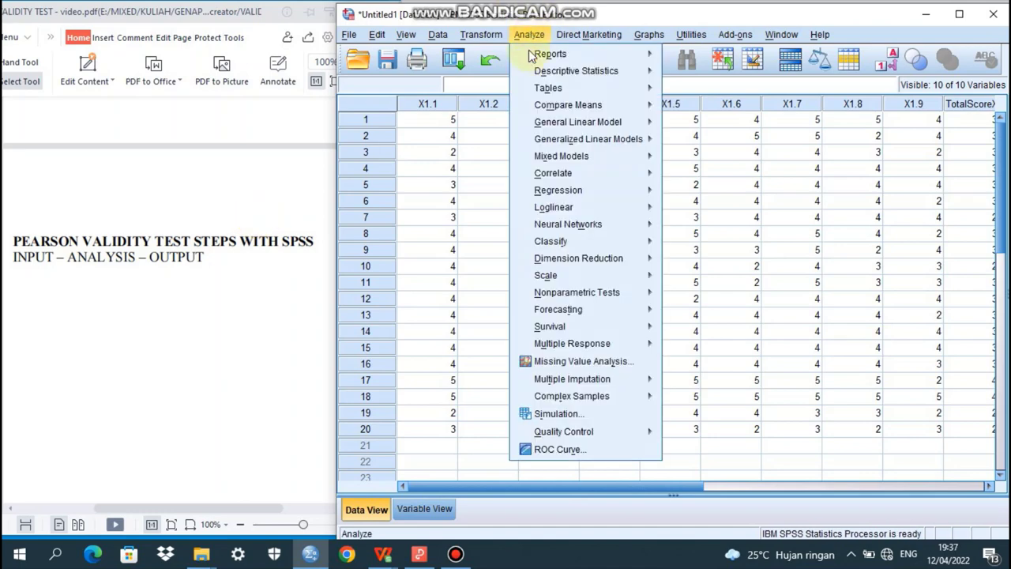
- Run a two-tailed bivariate Pearson correlation on X1.1 through X1.9 and TotalScoreX1, flagging significant correlations
{"action": "mouse_move", "coordinate": [553, 177]}
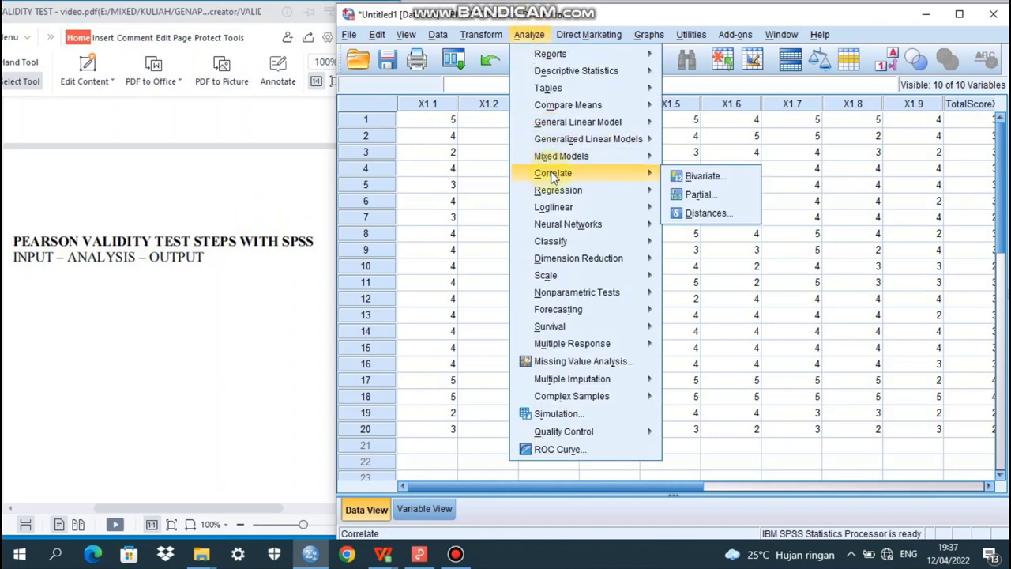
{"action": "left_click", "coordinate": [720, 177]}
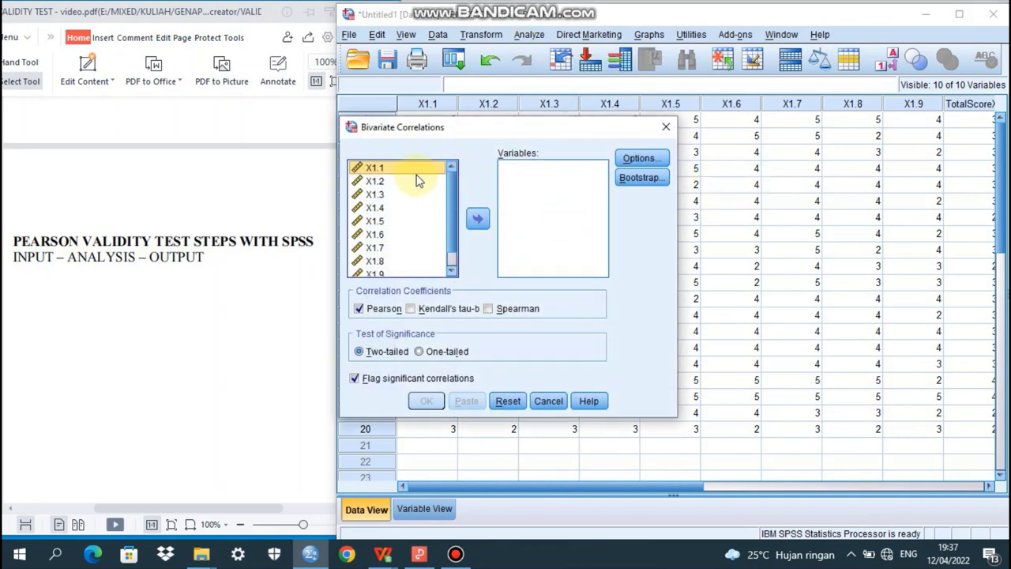
{"action": "left_click_drag", "start_coordinate": [451, 209], "coordinate": [453, 239]}
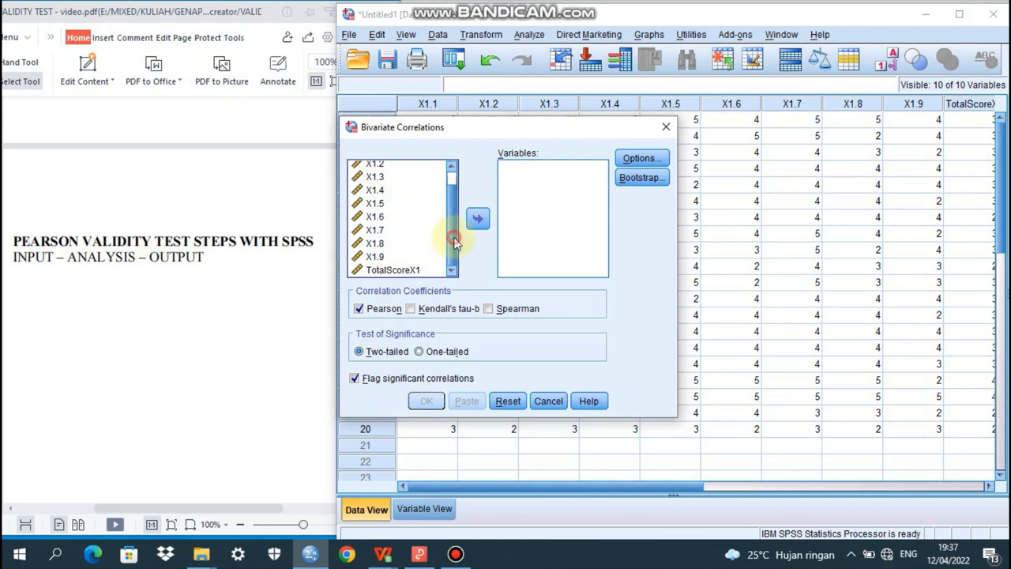
{"action": "scroll", "coordinate": [452, 235], "scroll_direction": "up", "scroll_amount": 1}
{"action": "key", "text": "ctrl+a"}
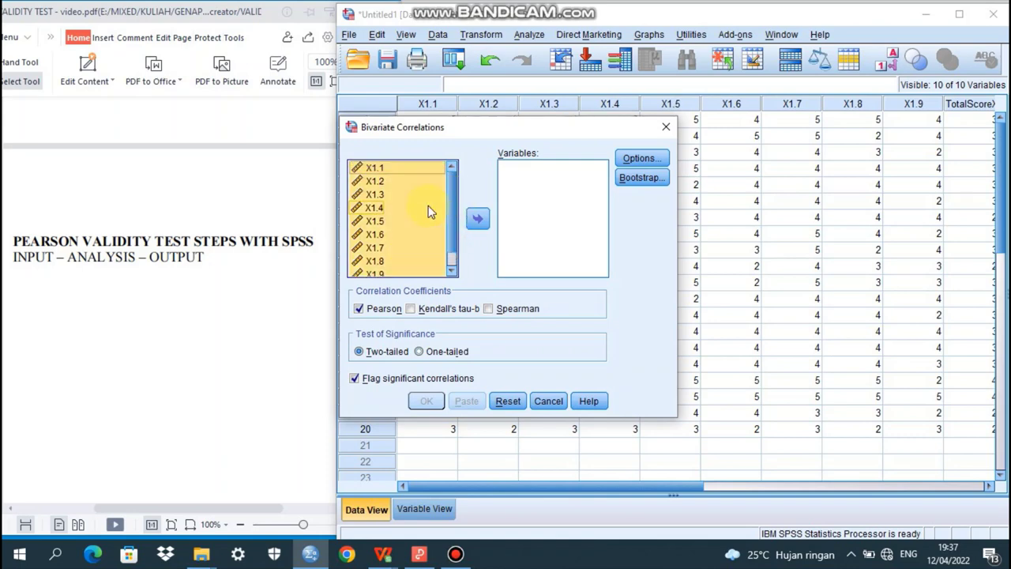
{"action": "left_click", "coordinate": [479, 219]}
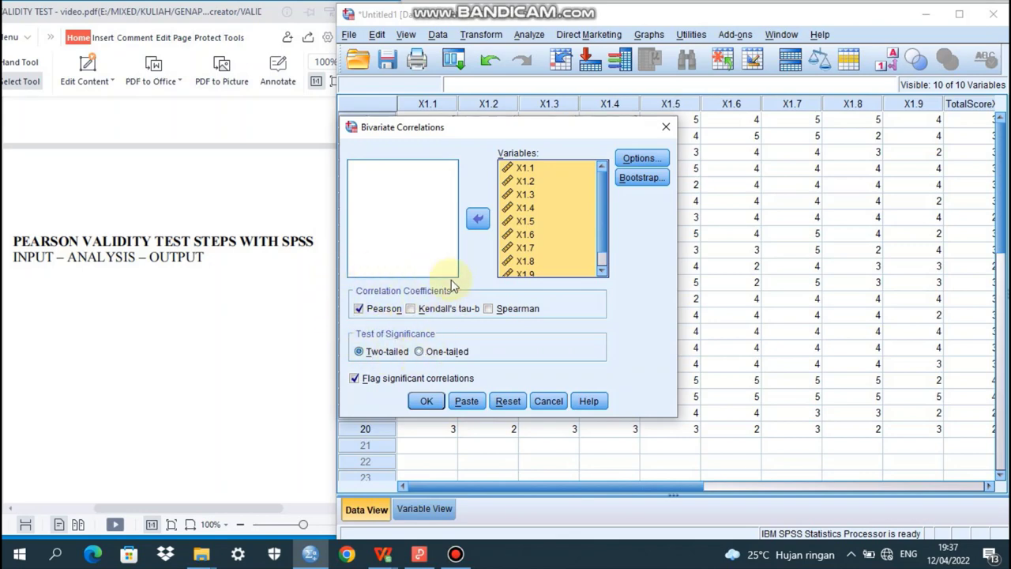
{"action": "left_click", "coordinate": [426, 401]}
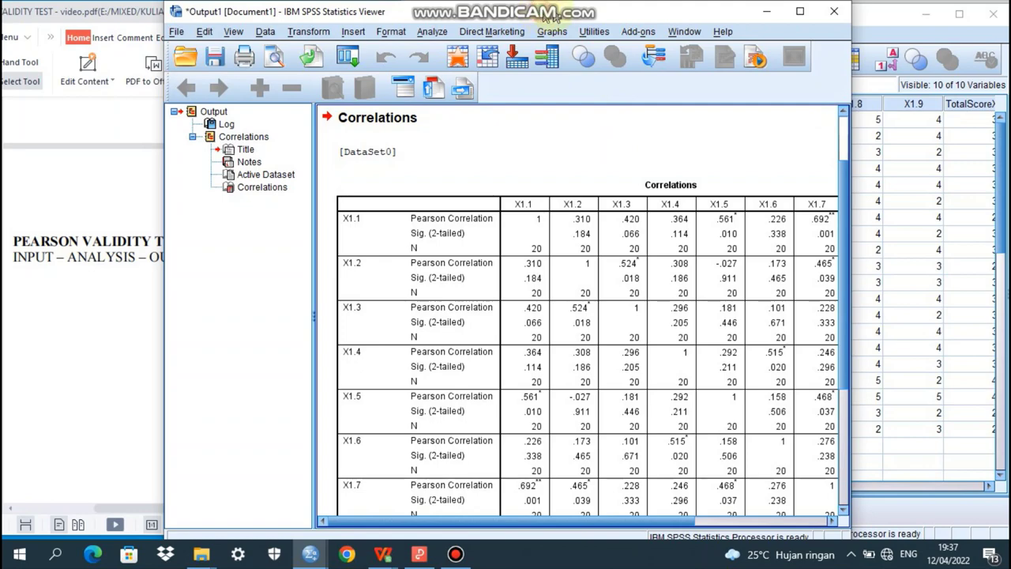
- Place the output window beside the PDF notes and examine each item's correlation and significance in the TotalScoreX1 column
{"action": "left_click_drag", "start_coordinate": [551, 18], "coordinate": [713, 21]}
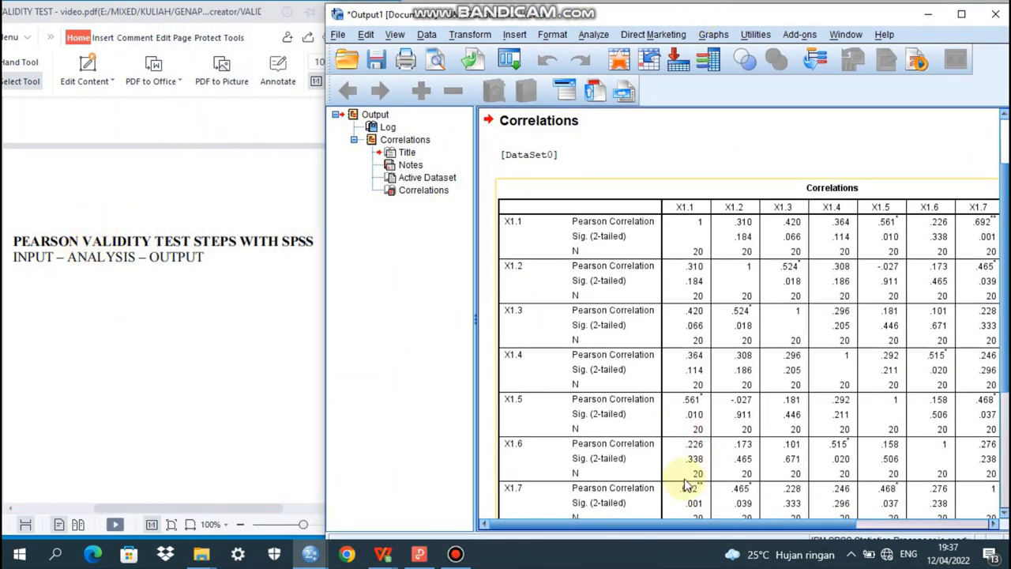
{"action": "left_click_drag", "start_coordinate": [676, 528], "coordinate": [798, 545]}
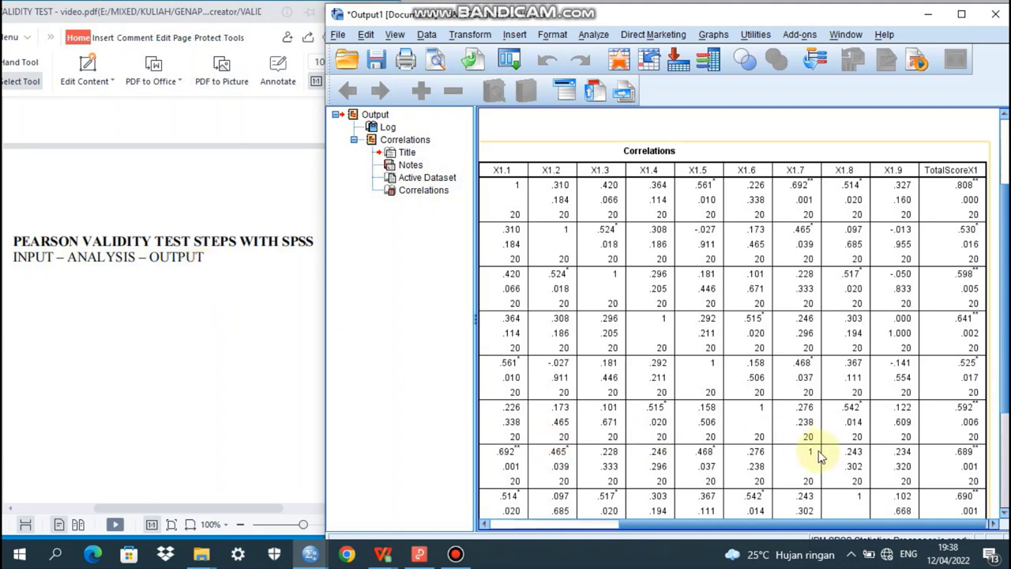
{"action": "left_click_drag", "start_coordinate": [786, 526], "coordinate": [699, 539]}
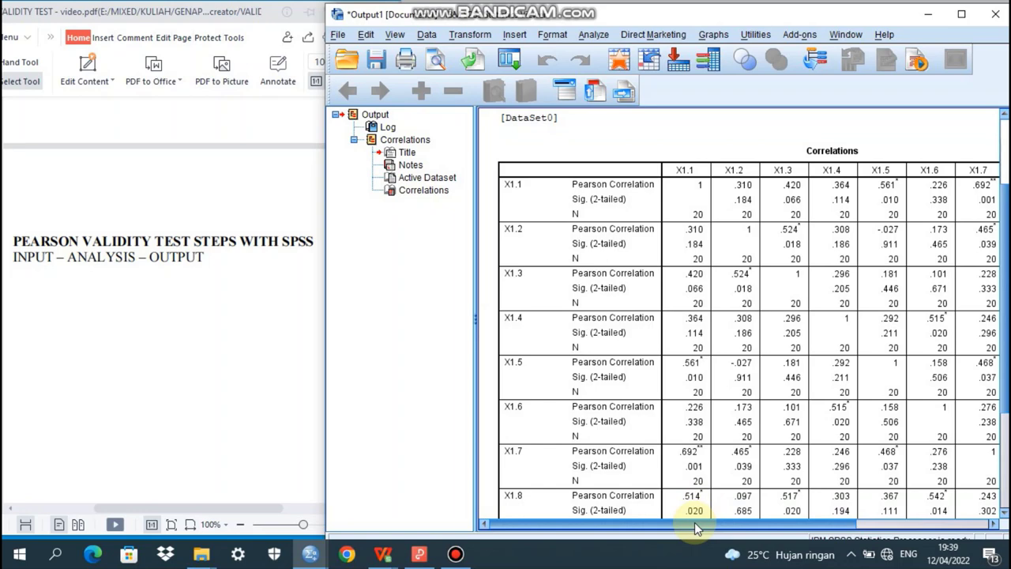
{"action": "left_click_drag", "start_coordinate": [694, 522], "coordinate": [860, 545]}
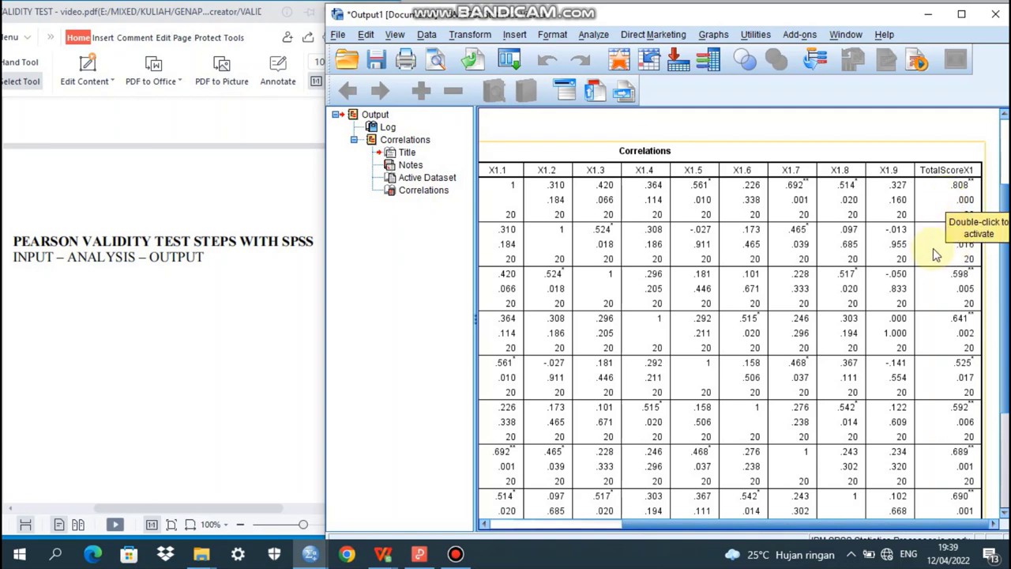
{"action": "scroll", "coordinate": [936, 255], "scroll_direction": "down", "scroll_amount": 1}
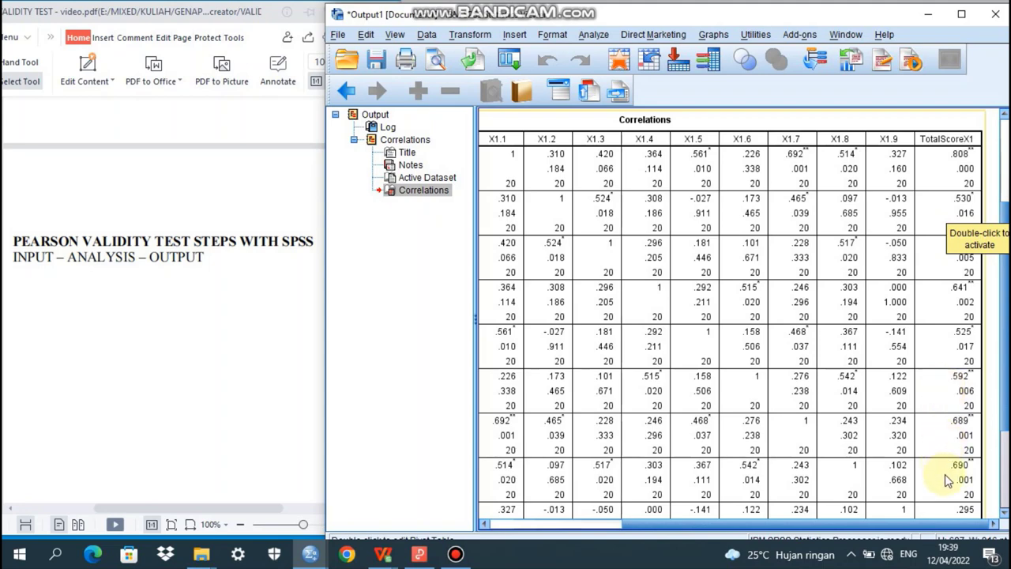
{"action": "scroll", "coordinate": [1006, 340], "scroll_direction": "down", "scroll_amount": 2}
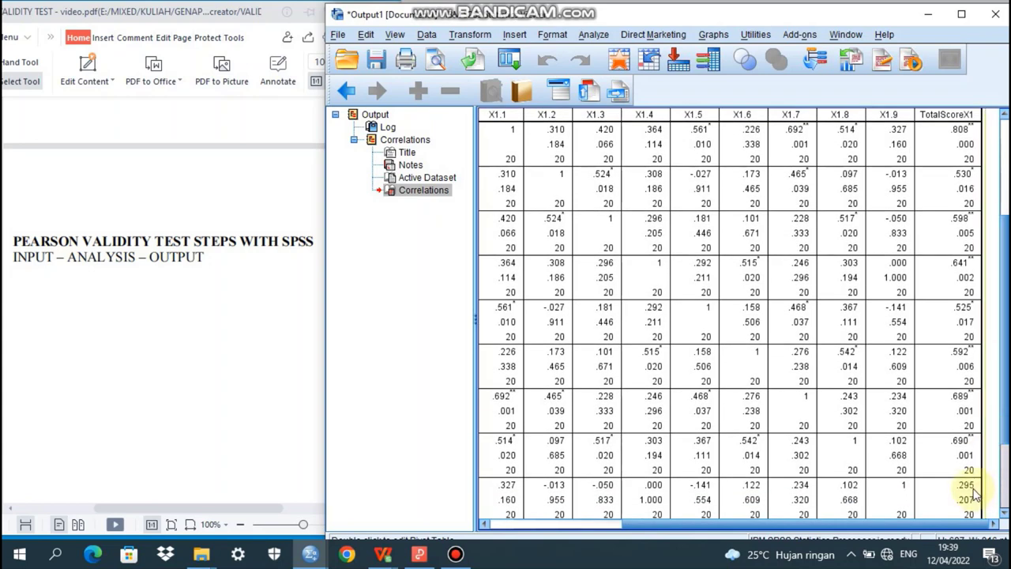
- Read the Pearson validity decision rules in the PDF notes and look up the 5% value for N=20 in rtabel.pdf
{"action": "left_click", "coordinate": [176, 429]}
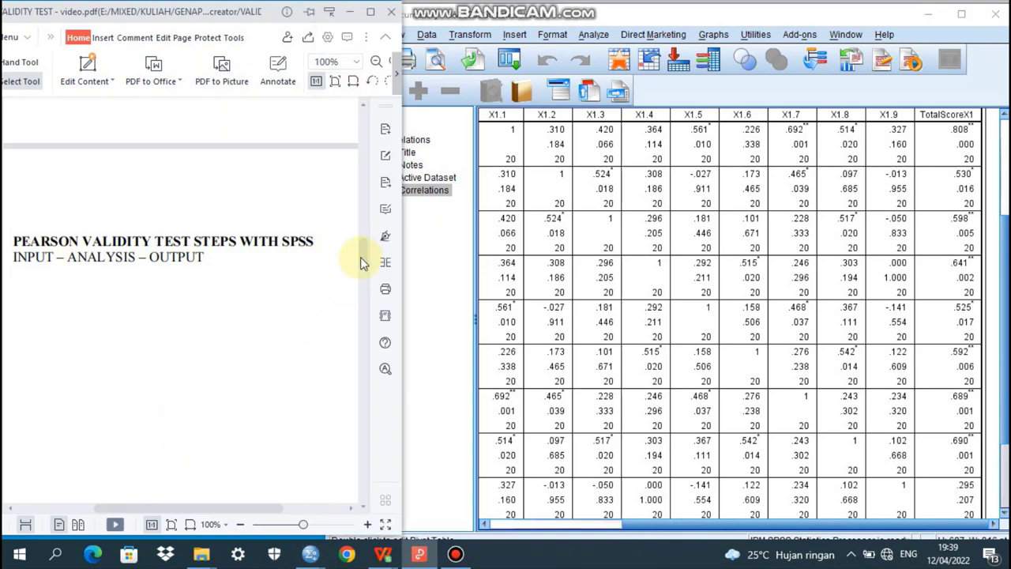
{"action": "left_click_drag", "start_coordinate": [360, 263], "coordinate": [367, 324]}
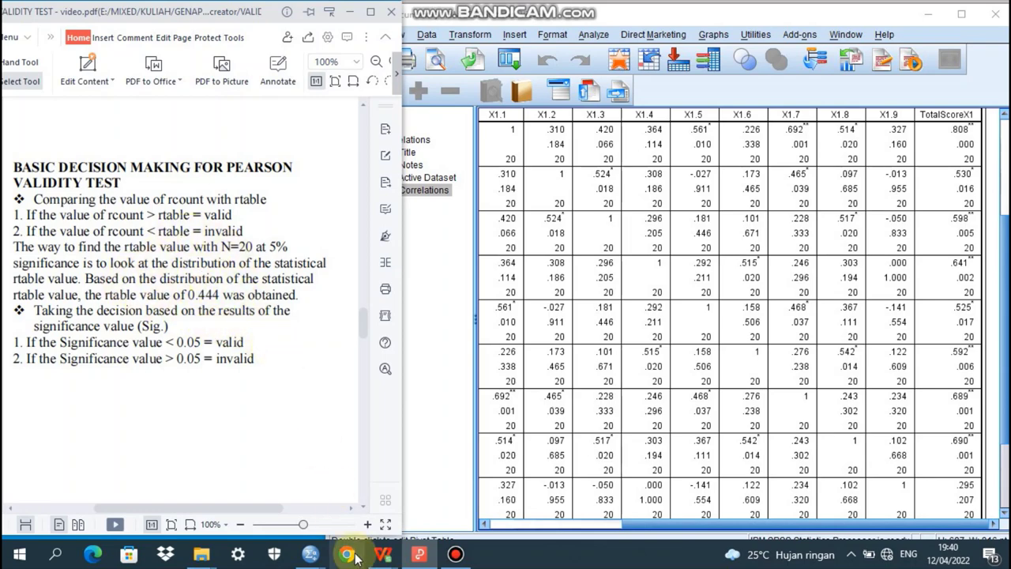
{"action": "mouse_move", "coordinate": [389, 545]}
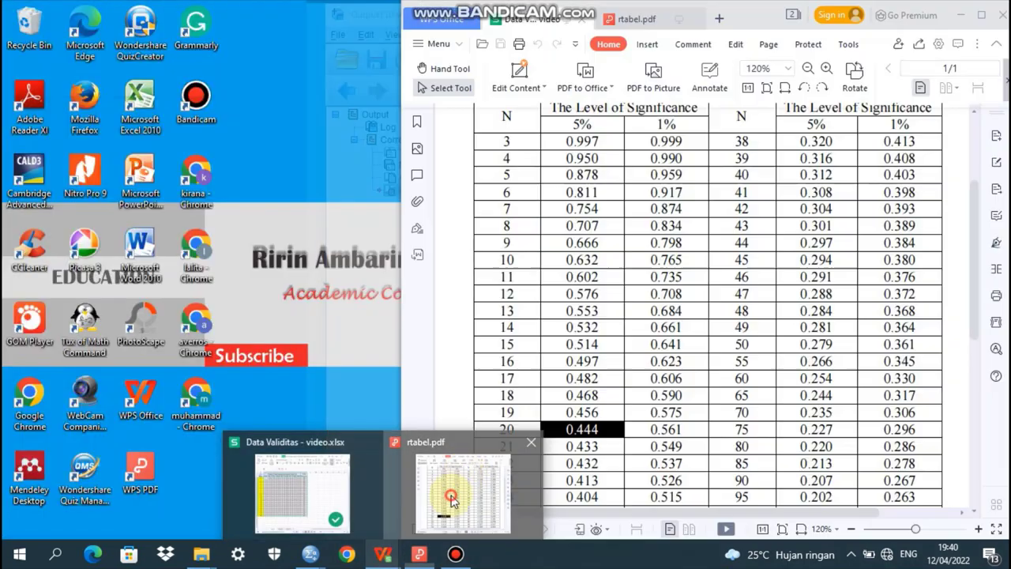
{"action": "left_click", "coordinate": [458, 490]}
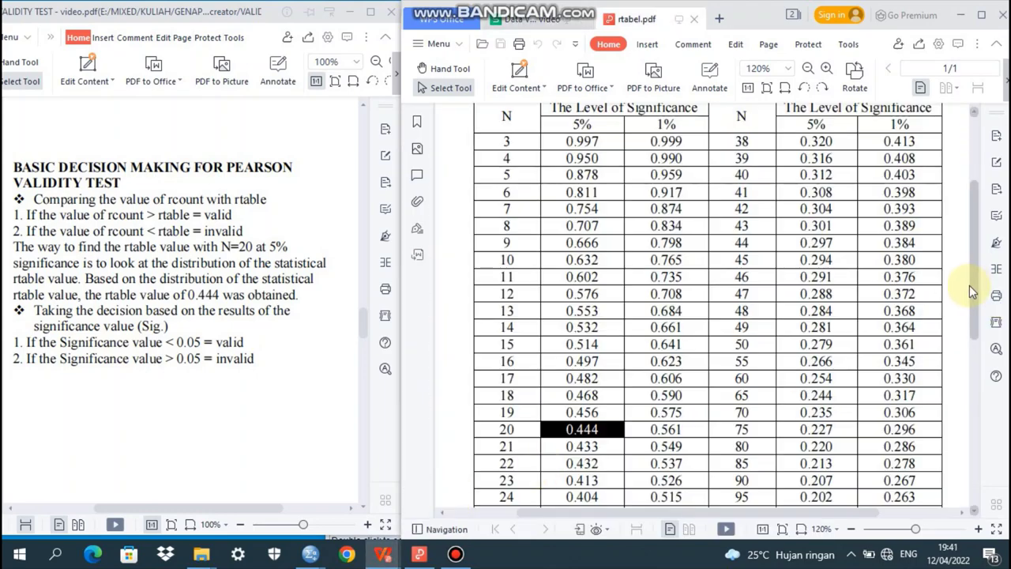
{"action": "left_click_drag", "start_coordinate": [971, 288], "coordinate": [977, 275]}
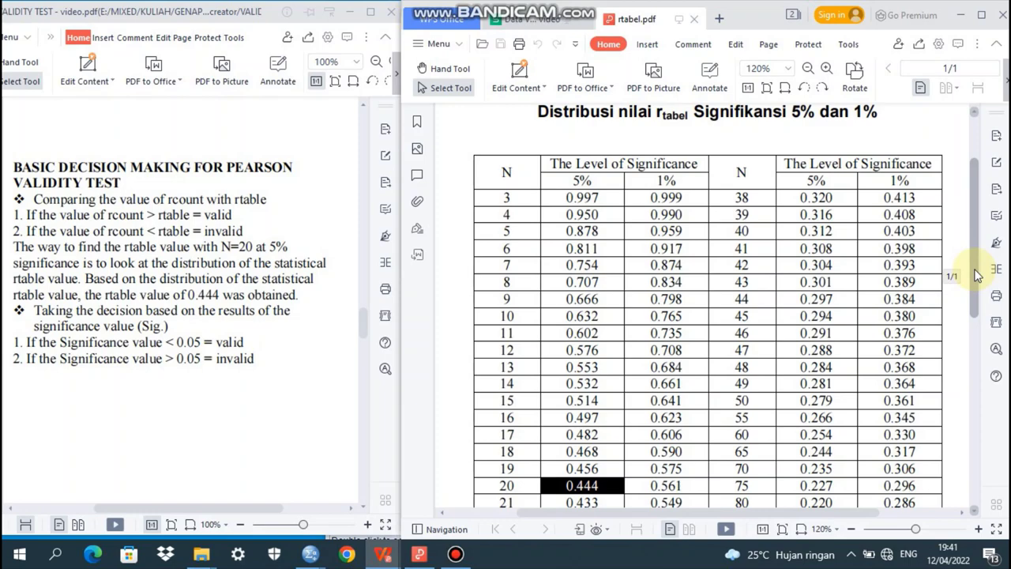
{"action": "left_click_drag", "start_coordinate": [978, 275], "coordinate": [956, 294]}
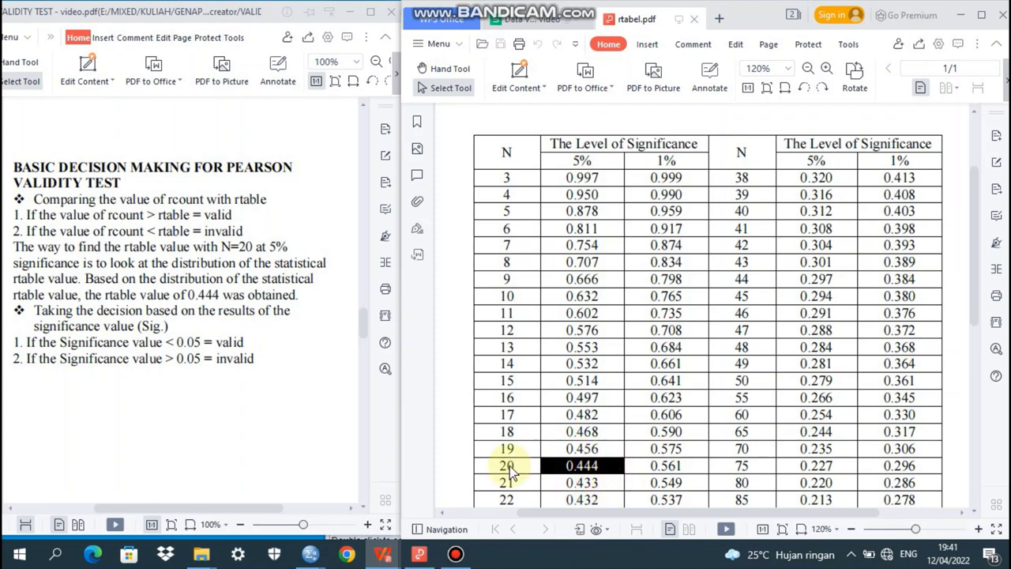
- Compare the results summary table in the PDF notes with the TotalScoreX1 column of the SPSS correlation output
{"action": "left_click", "coordinate": [237, 407]}
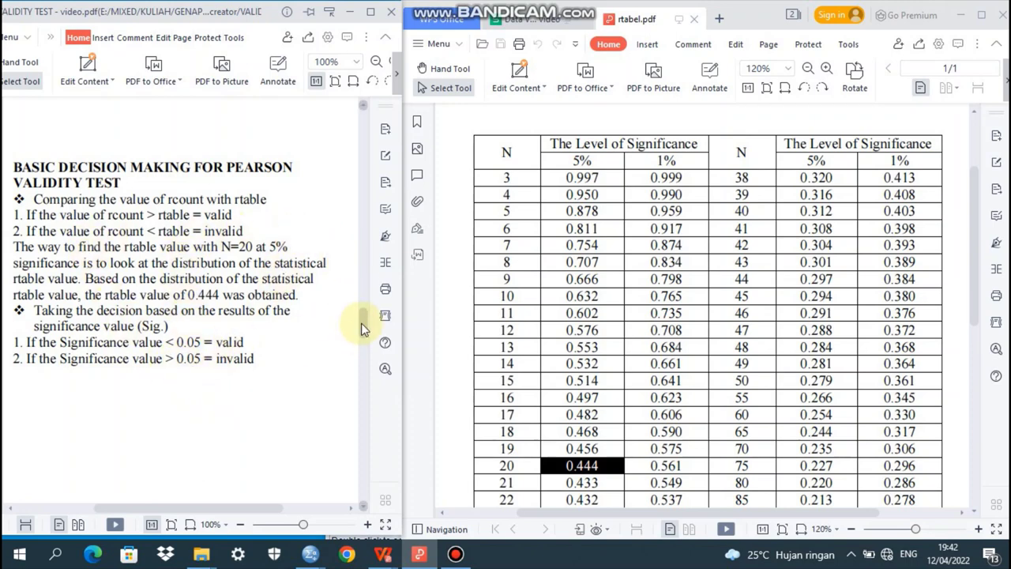
{"action": "left_click_drag", "start_coordinate": [361, 324], "coordinate": [376, 392]}
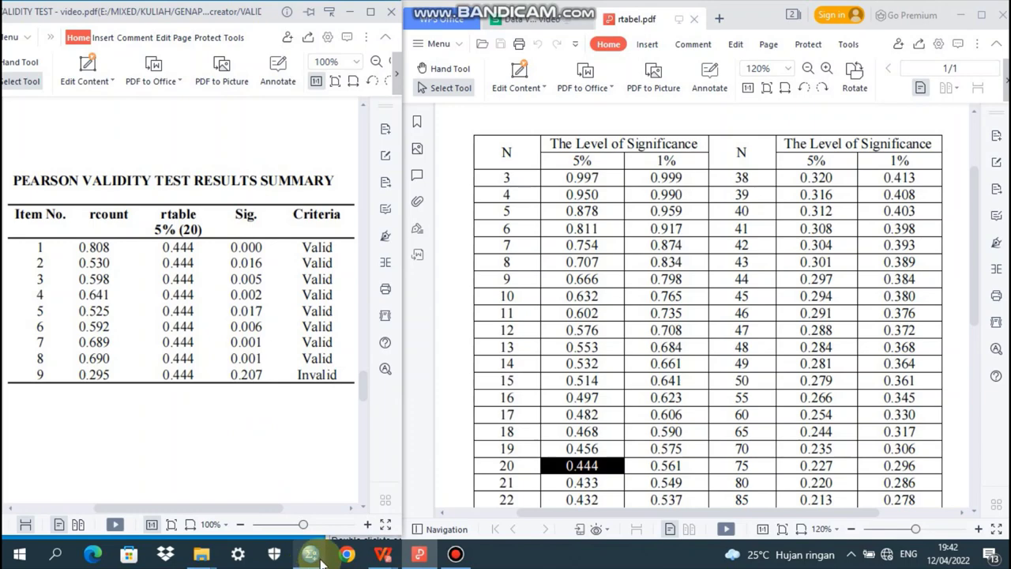
{"action": "mouse_move", "coordinate": [316, 558]}
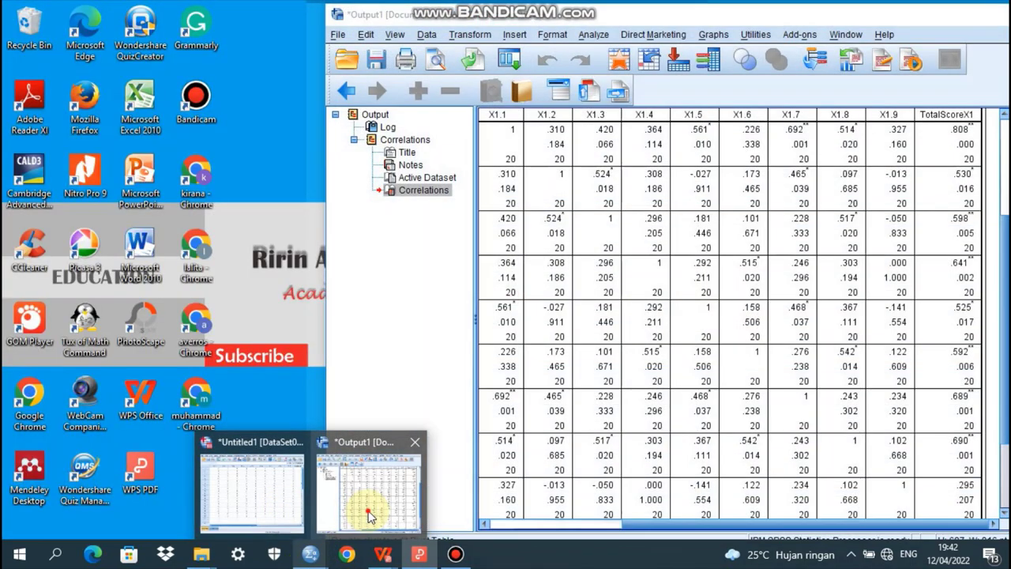
{"action": "left_click", "coordinate": [369, 513]}
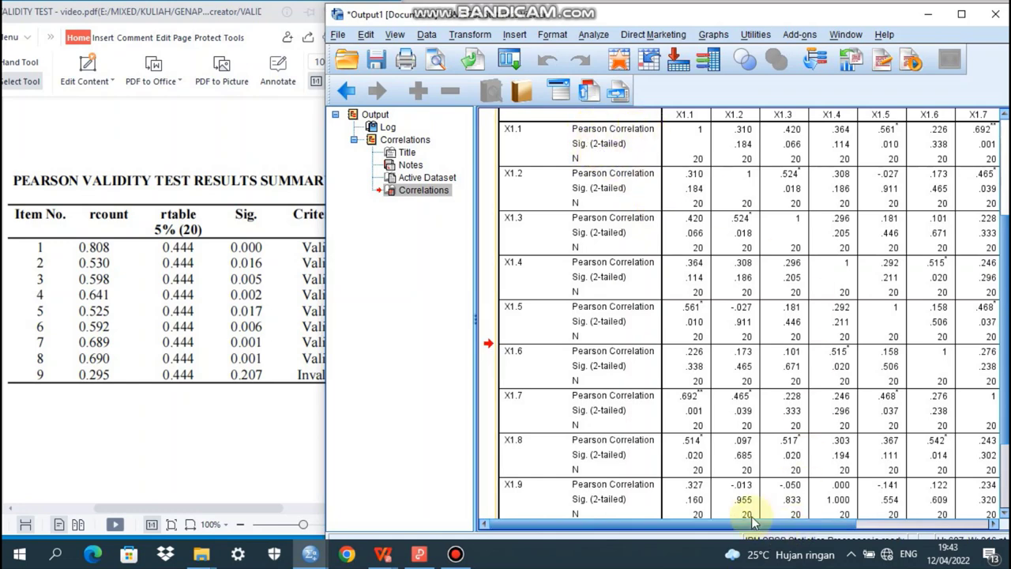
{"action": "left_click_drag", "start_coordinate": [753, 531], "coordinate": [887, 528]}
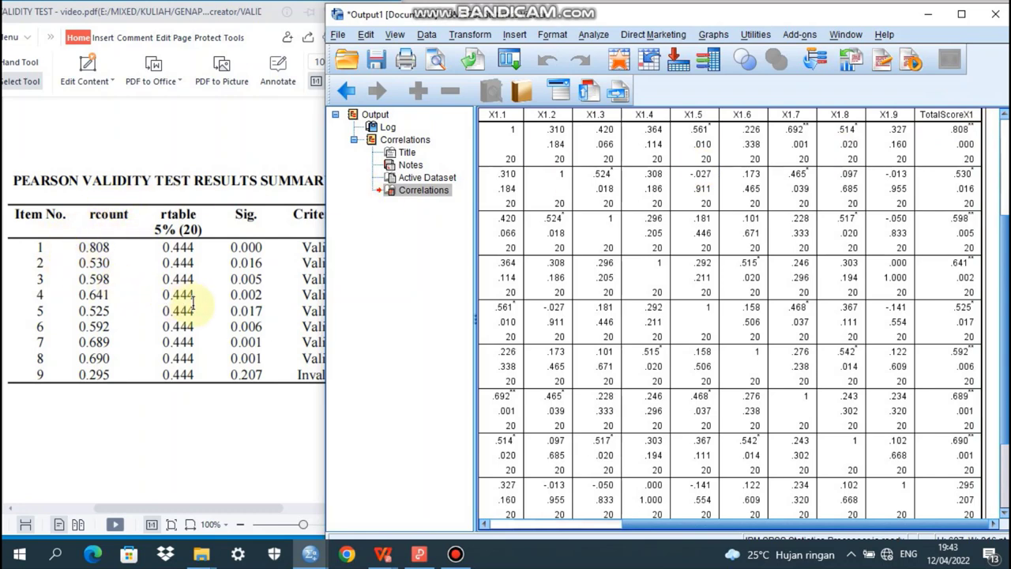
- Review the Pearson validity test questions in the PDF notes, referring back to the decision rules and the results summary
{"action": "left_click", "coordinate": [136, 445]}
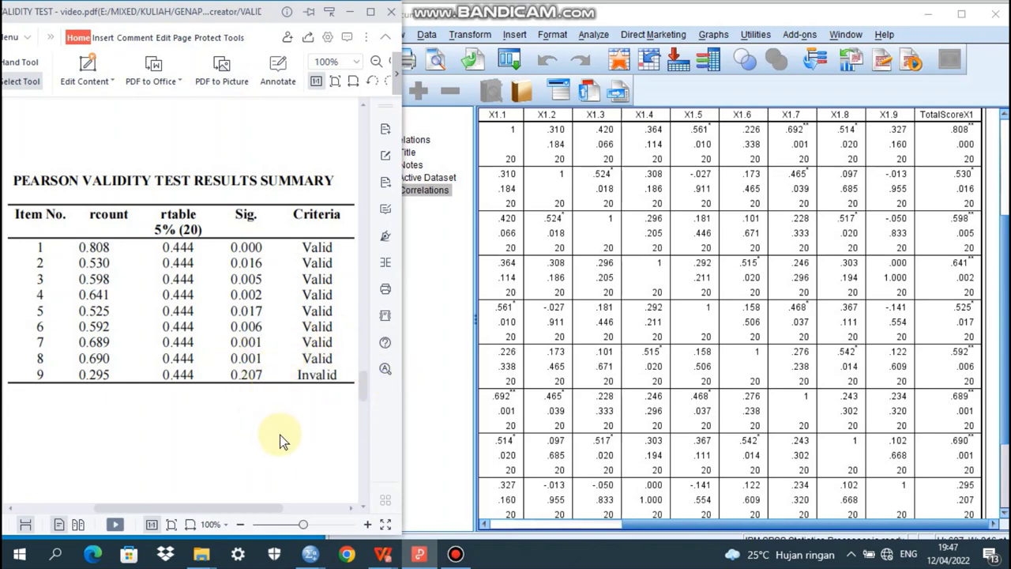
{"action": "left_click_drag", "start_coordinate": [362, 389], "coordinate": [373, 455]}
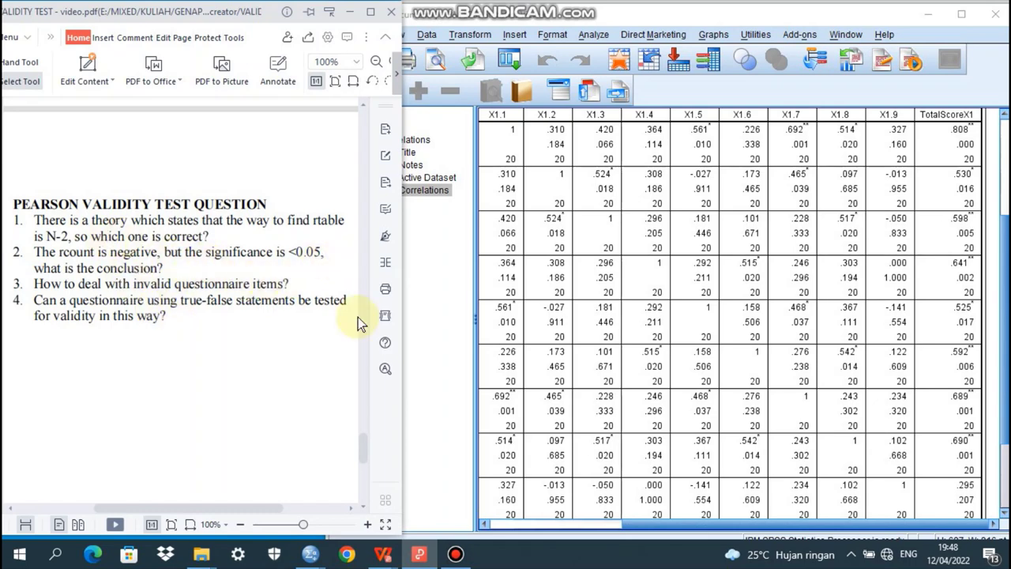
{"action": "left_click_drag", "start_coordinate": [364, 443], "coordinate": [361, 321]}
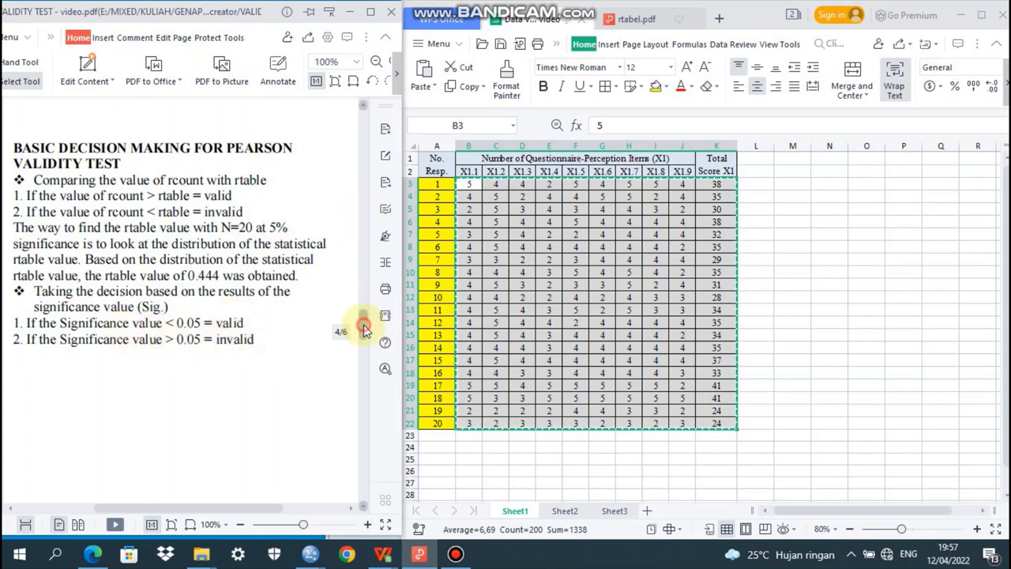
{"action": "left_click_drag", "start_coordinate": [364, 328], "coordinate": [362, 458]}
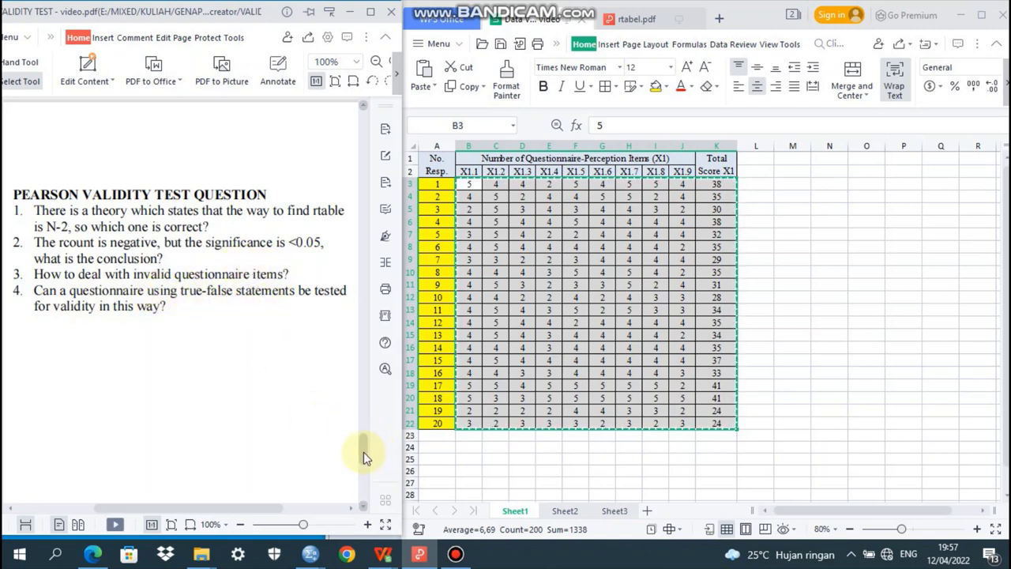
{"action": "left_click_drag", "start_coordinate": [364, 452], "coordinate": [360, 395]}
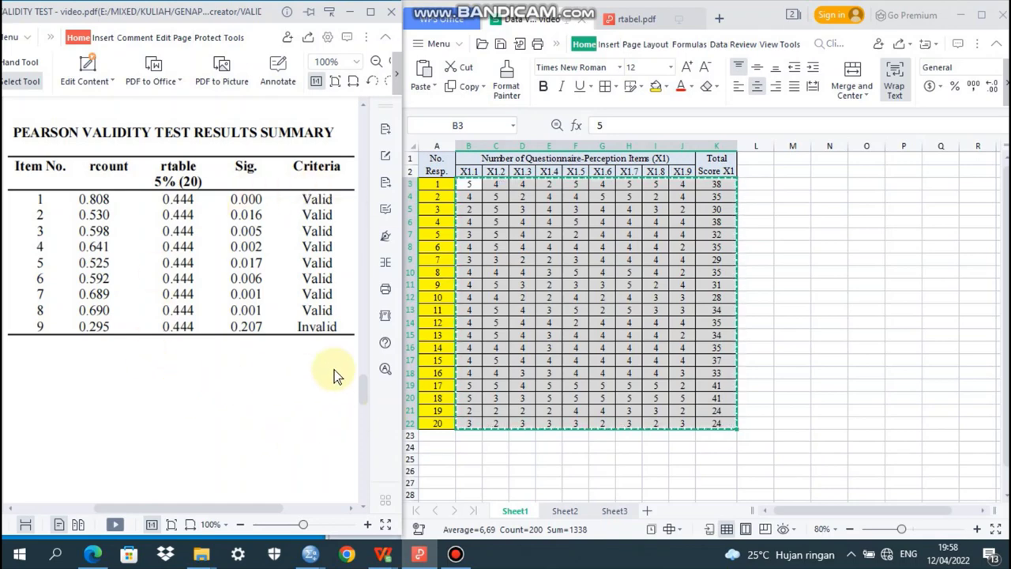
{"action": "left_click_drag", "start_coordinate": [362, 390], "coordinate": [369, 440]}
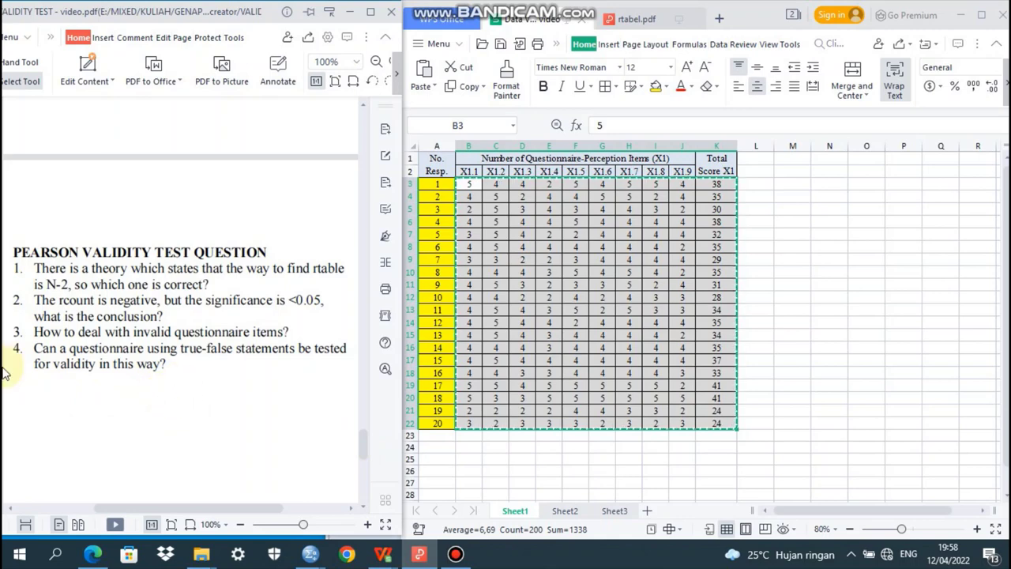